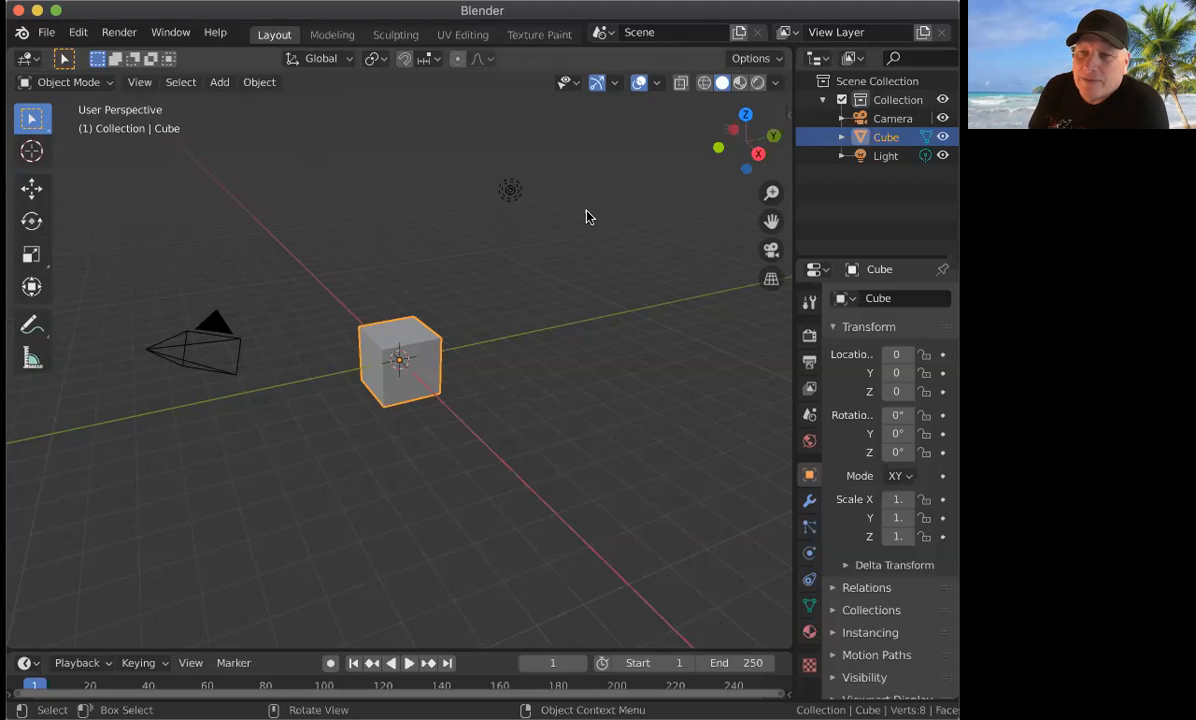
Step: Delete the default cube from the scene
{"action": "left_click", "coordinate": [349, 395]}
{"action": "left_click", "coordinate": [367, 388]}
{"action": "key", "text": "x"}
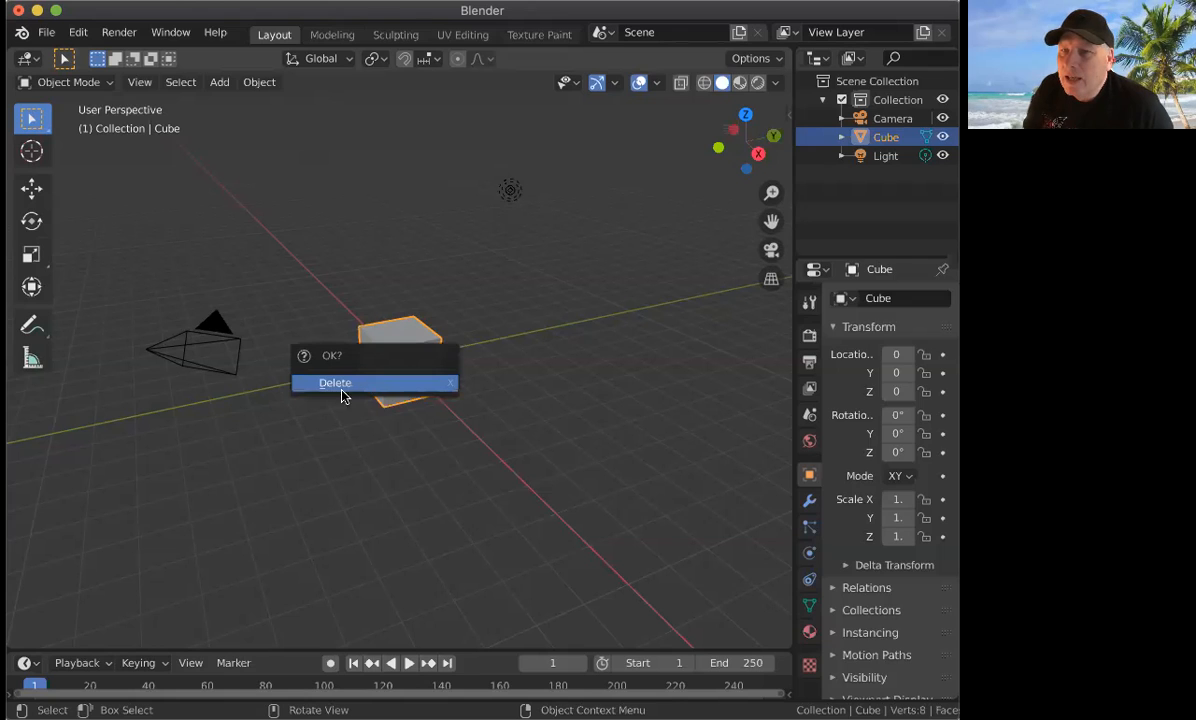
{"action": "left_click", "coordinate": [344, 384]}
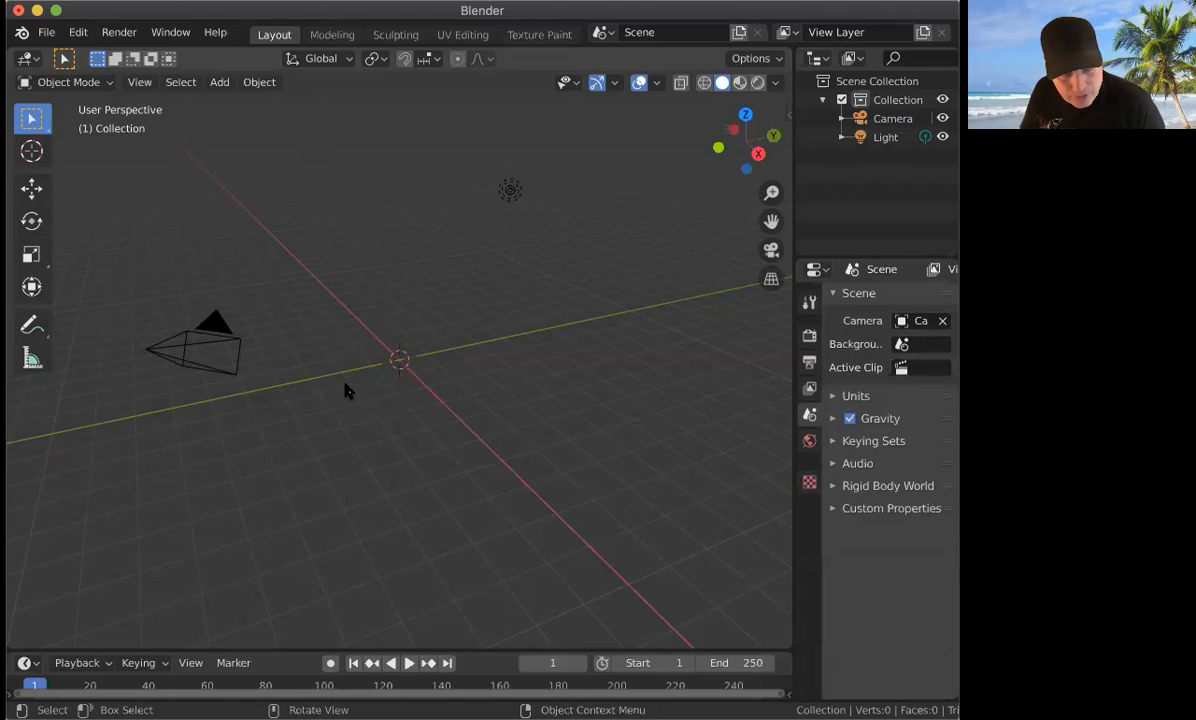
Step: Add a text object at the origin and replace its default wording with WRANGLERS
{"action": "key", "text": "shift+a"}
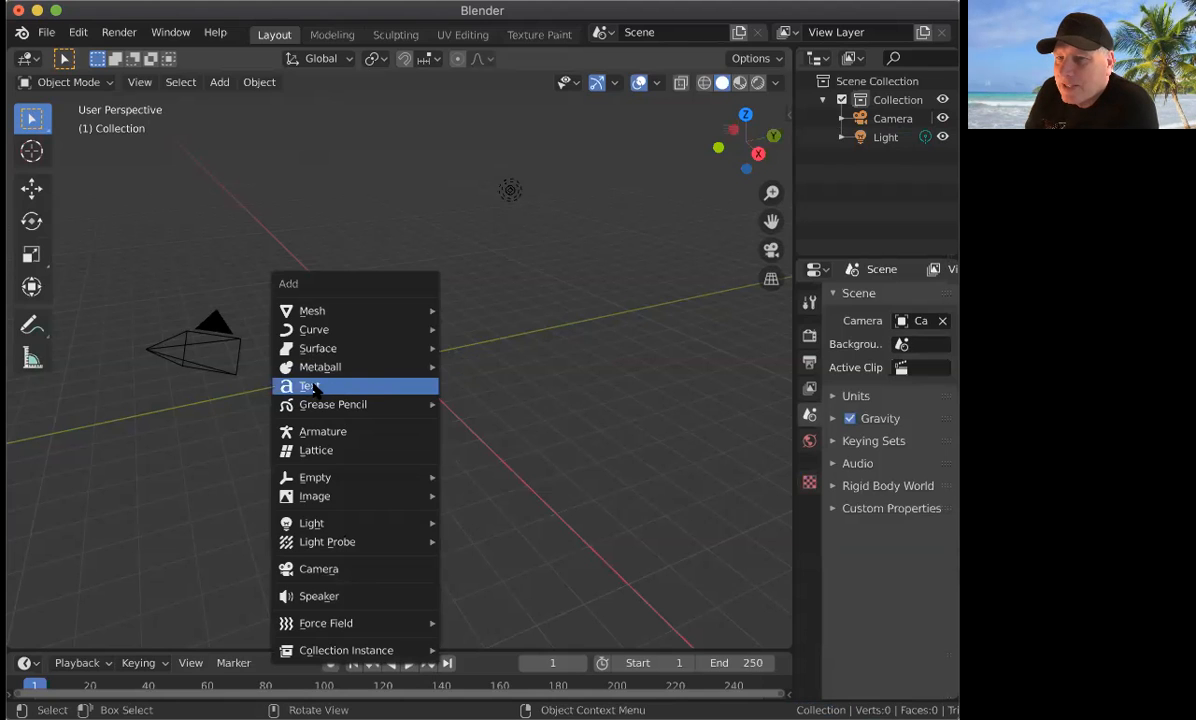
{"action": "left_click", "coordinate": [364, 390]}
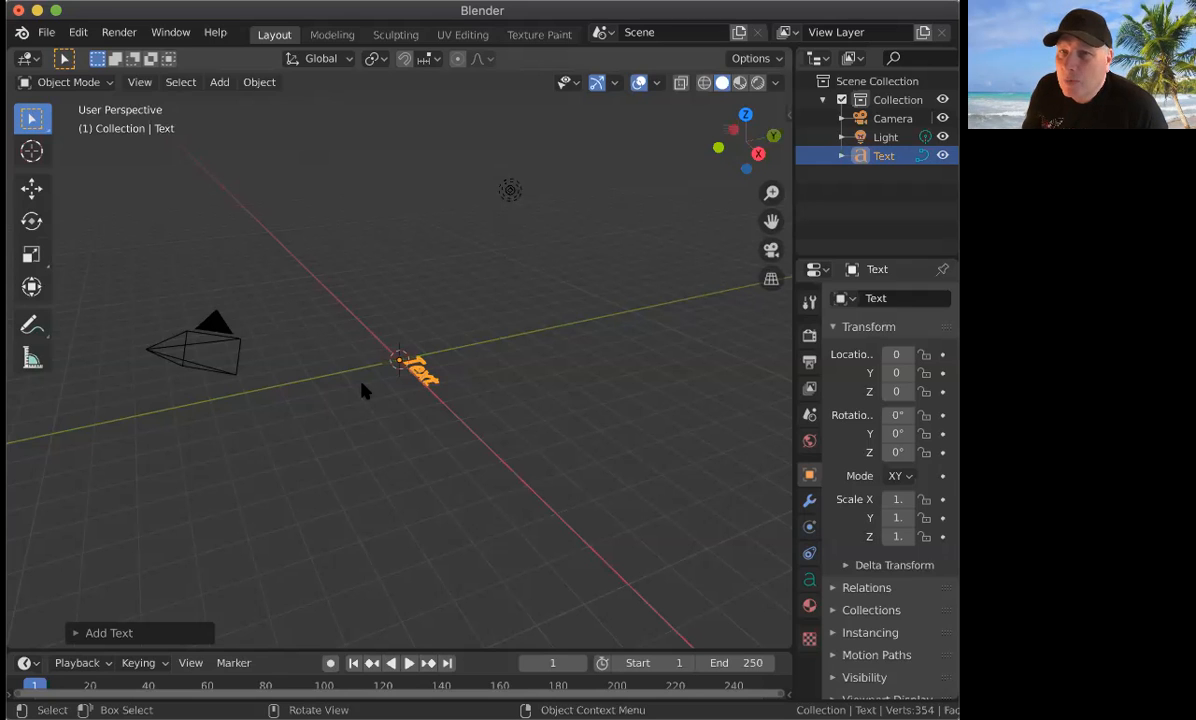
{"action": "key", "text": "Tab"}
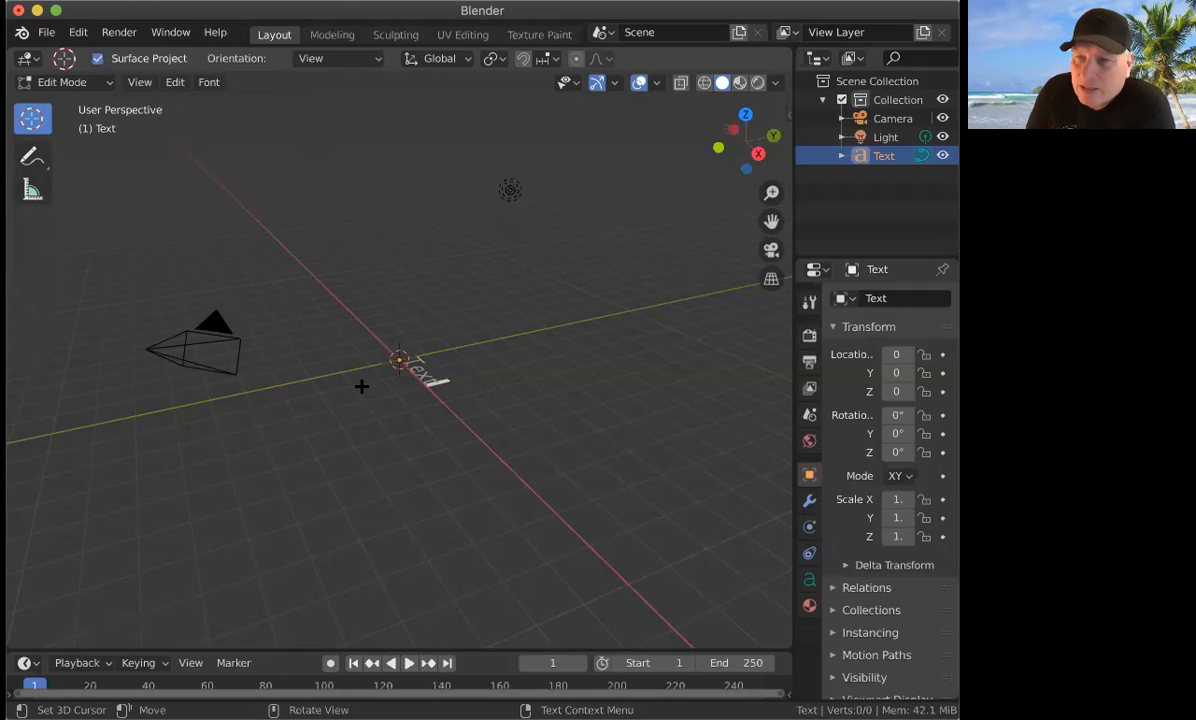
{"action": "key", "text": "BackSpace"}
{"action": "key", "text": "BackSpace"}
{"action": "key", "text": "BackSpace"}
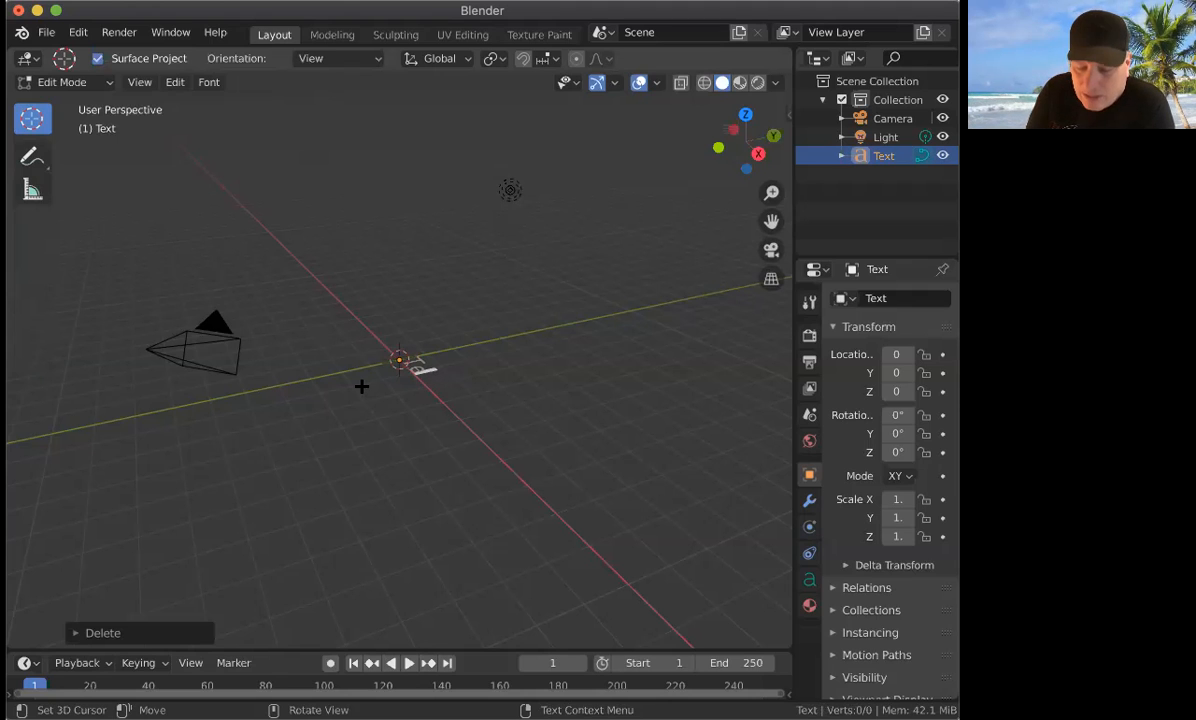
{"action": "key", "text": "BackSpace"}
{"action": "key", "text": "BackSpace"}
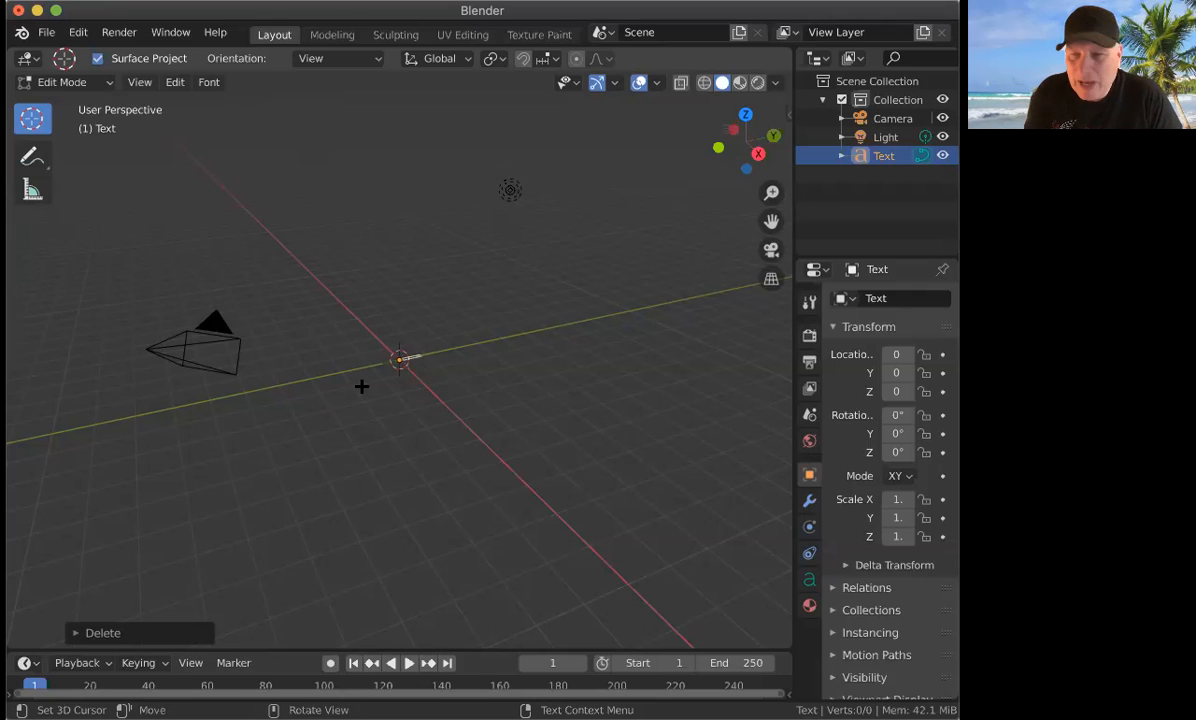
{"action": "type", "text": "W"}
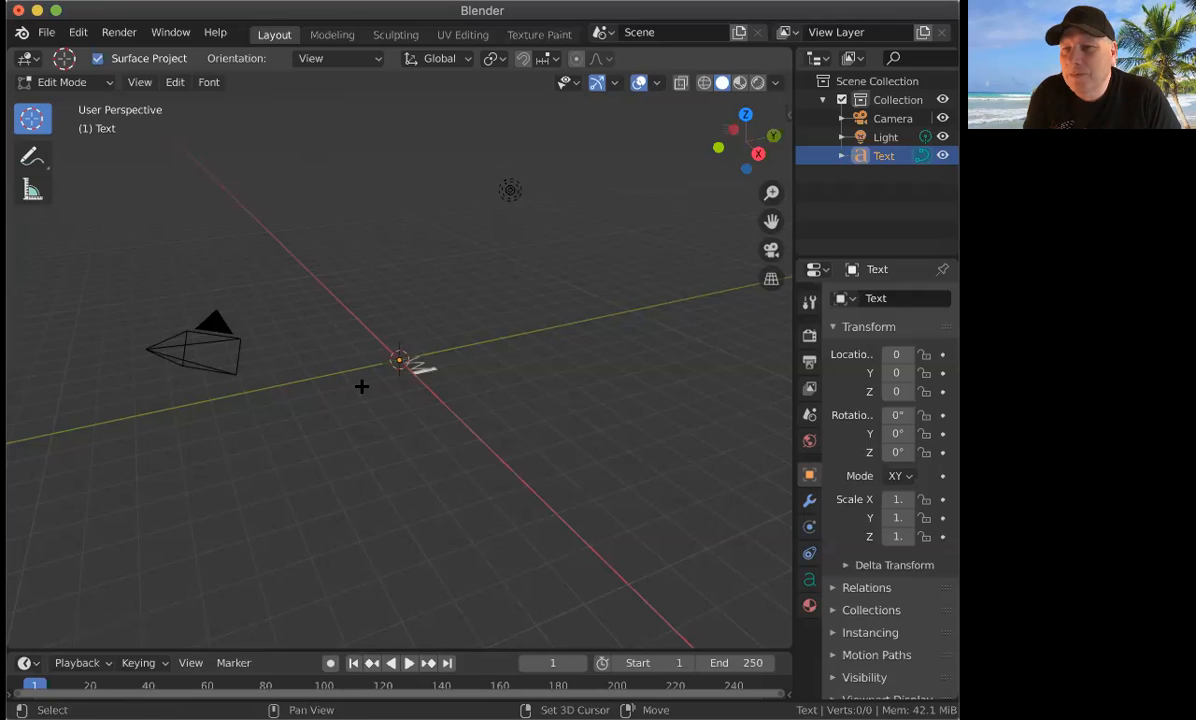
{"action": "type", "text": "RANGLERS"}
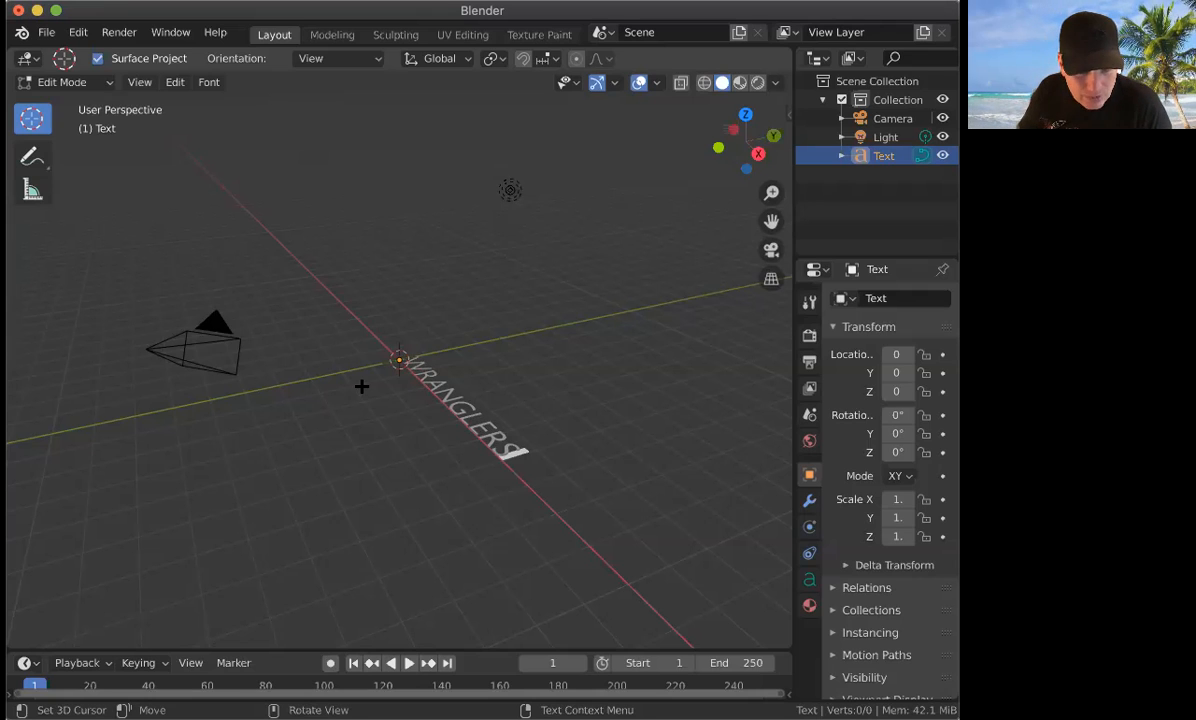
{"action": "key", "text": "Tab"}
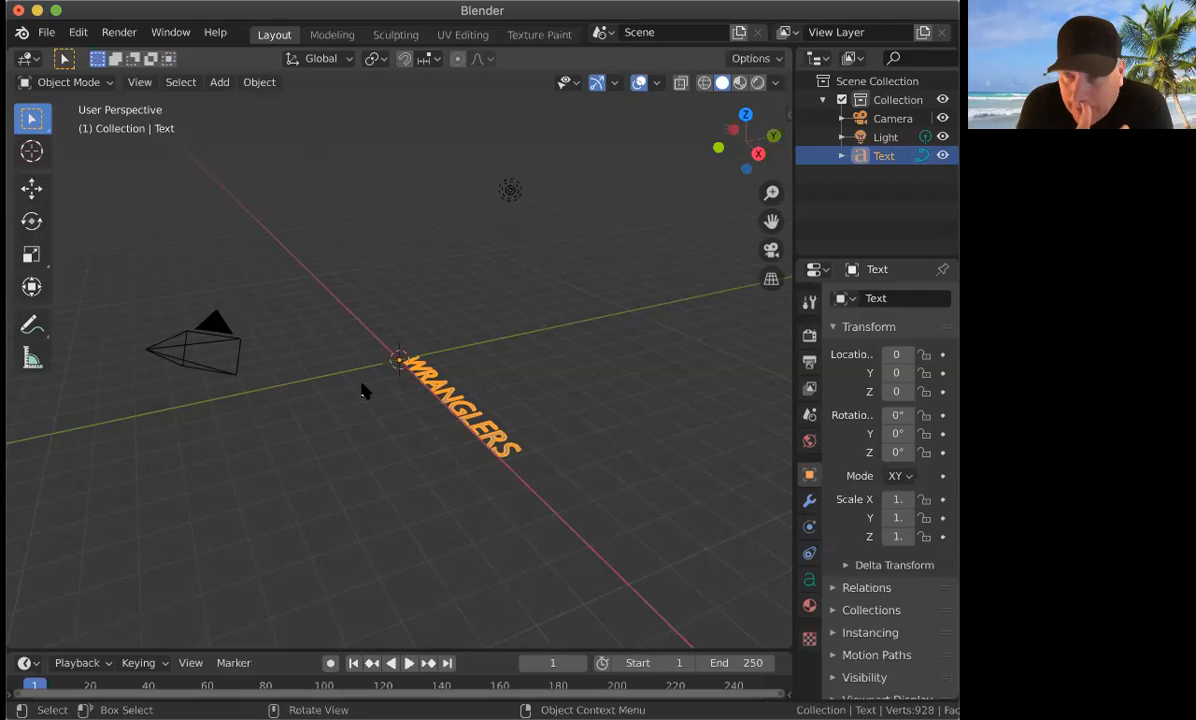
Step: Create a new material for the WRANGLERS text and make its base color a strong blue, saturation 0.942 and value 0.906
{"action": "left_click", "coordinate": [367, 390]}
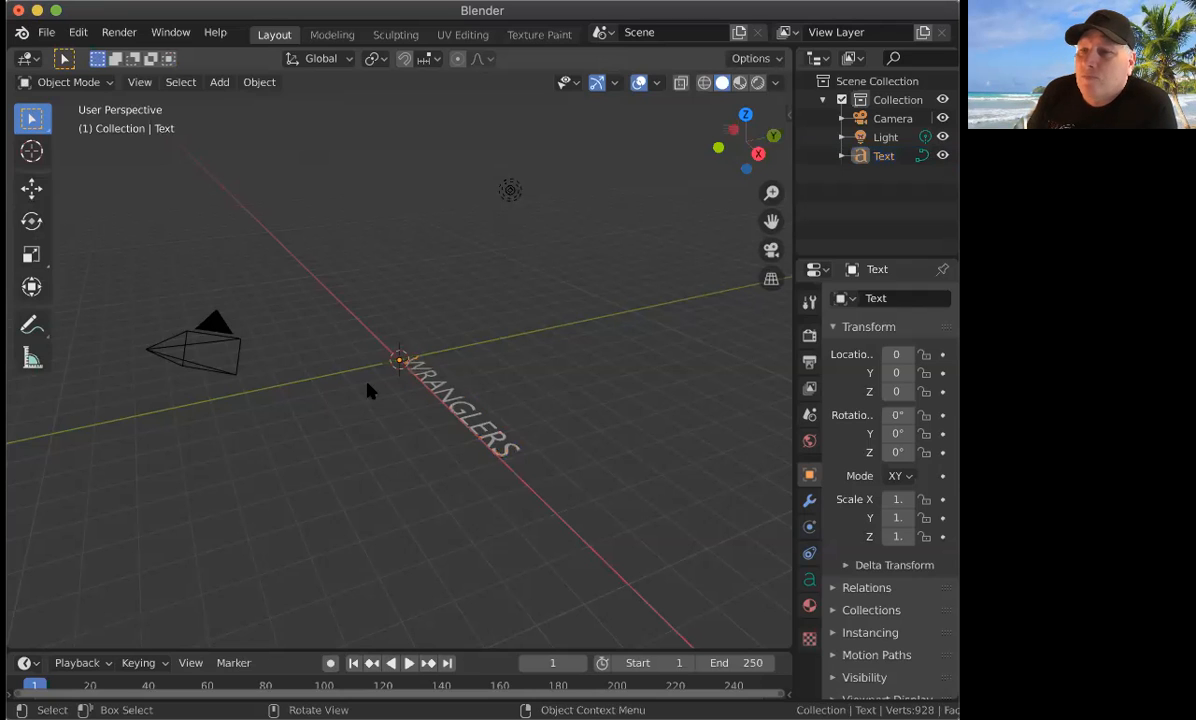
{"action": "left_click", "coordinate": [447, 402]}
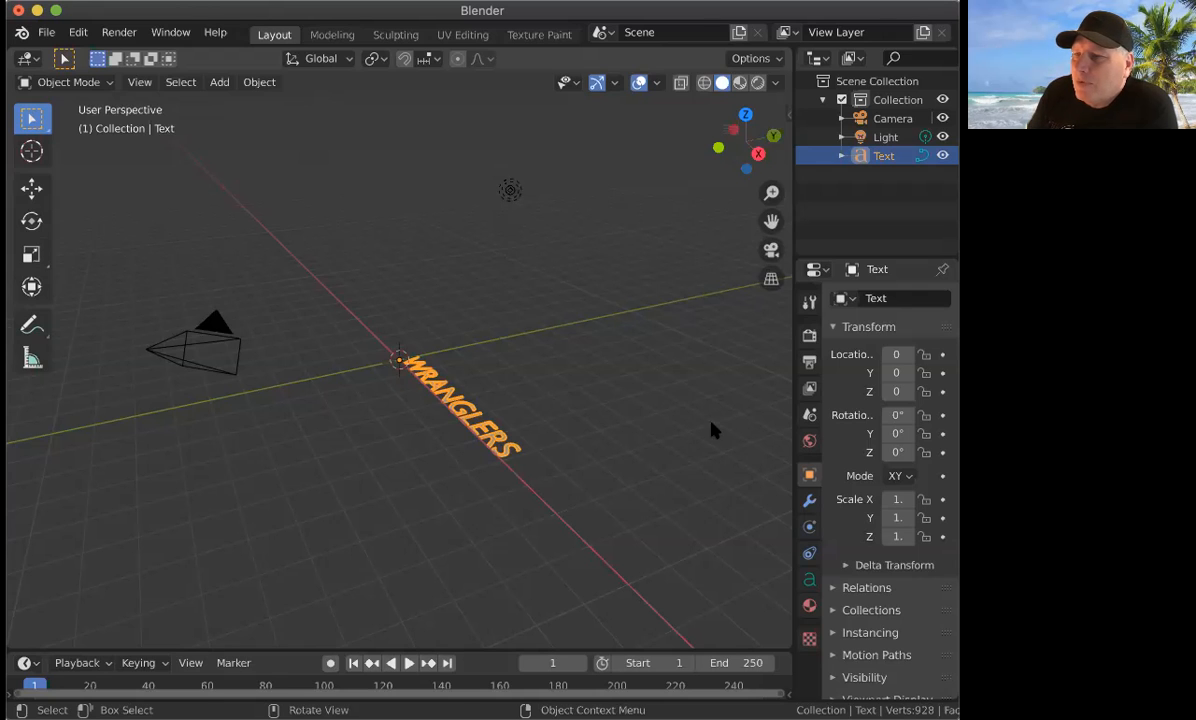
{"action": "left_click", "coordinate": [809, 607]}
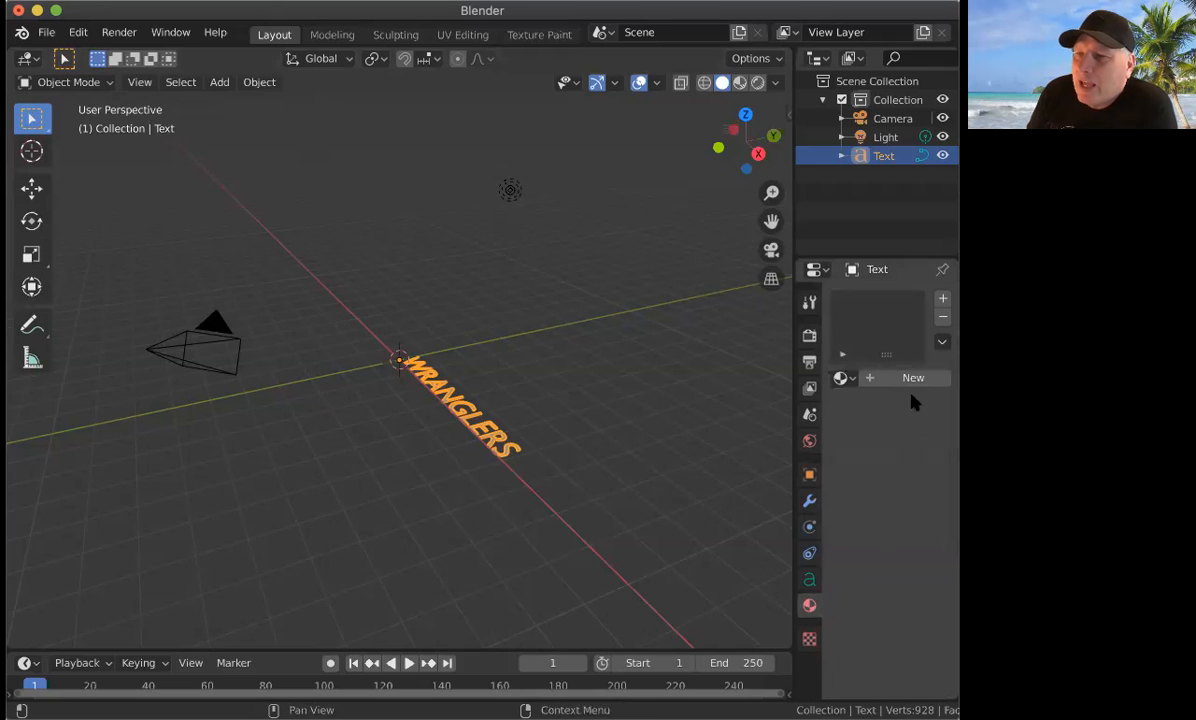
{"action": "left_click", "coordinate": [905, 379]}
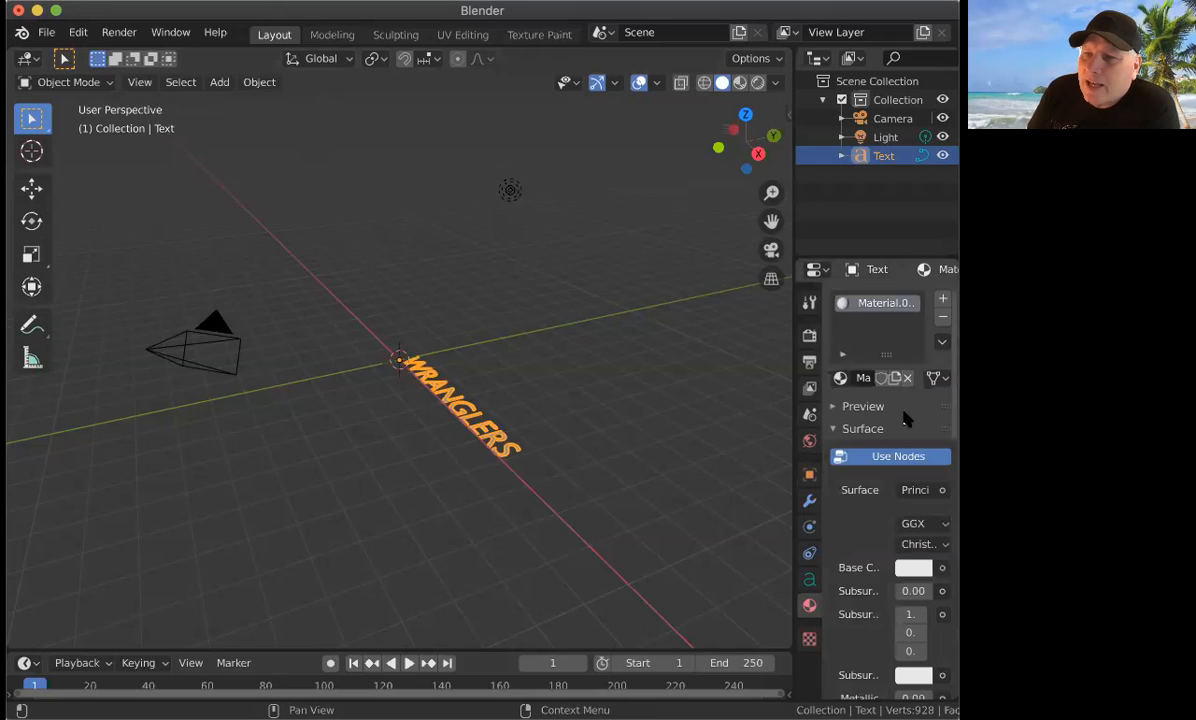
{"action": "left_click", "coordinate": [911, 569]}
{"action": "left_click_drag", "start_coordinate": [836, 370], "coordinate": [873, 314]}
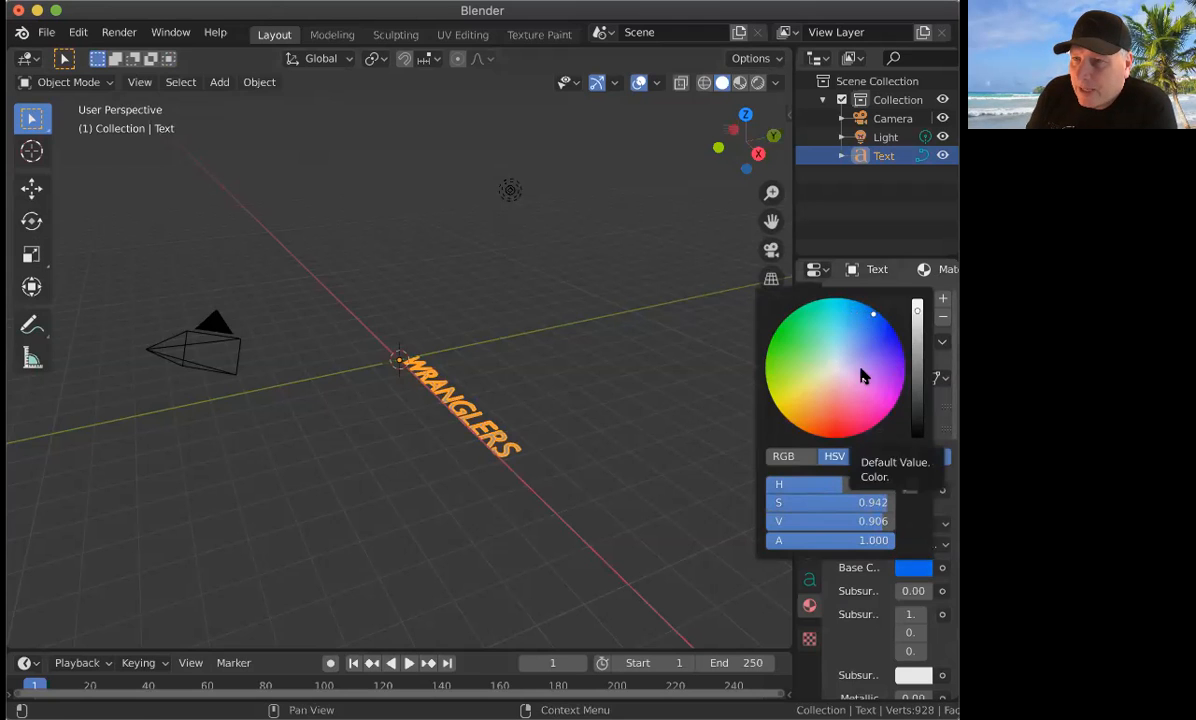
{"action": "left_click", "coordinate": [623, 435]}
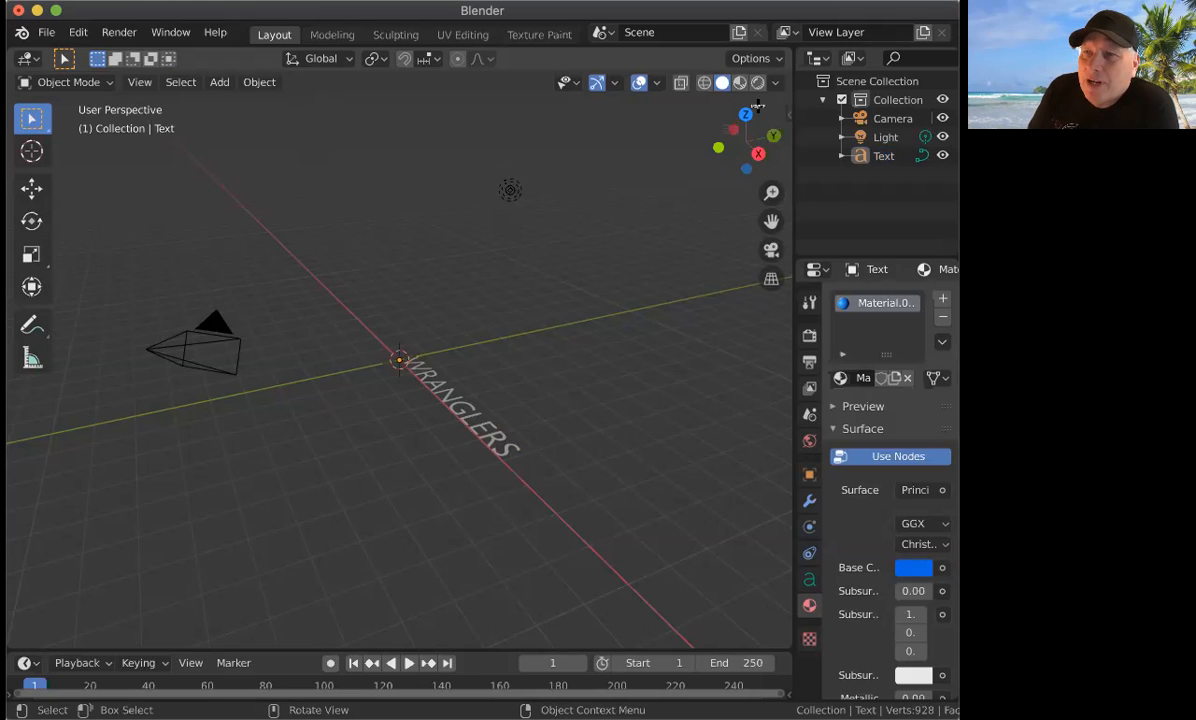
Step: Try the wireframe and solid viewport shading, and set the viewport to Rendered shading
{"action": "left_click", "coordinate": [704, 83]}
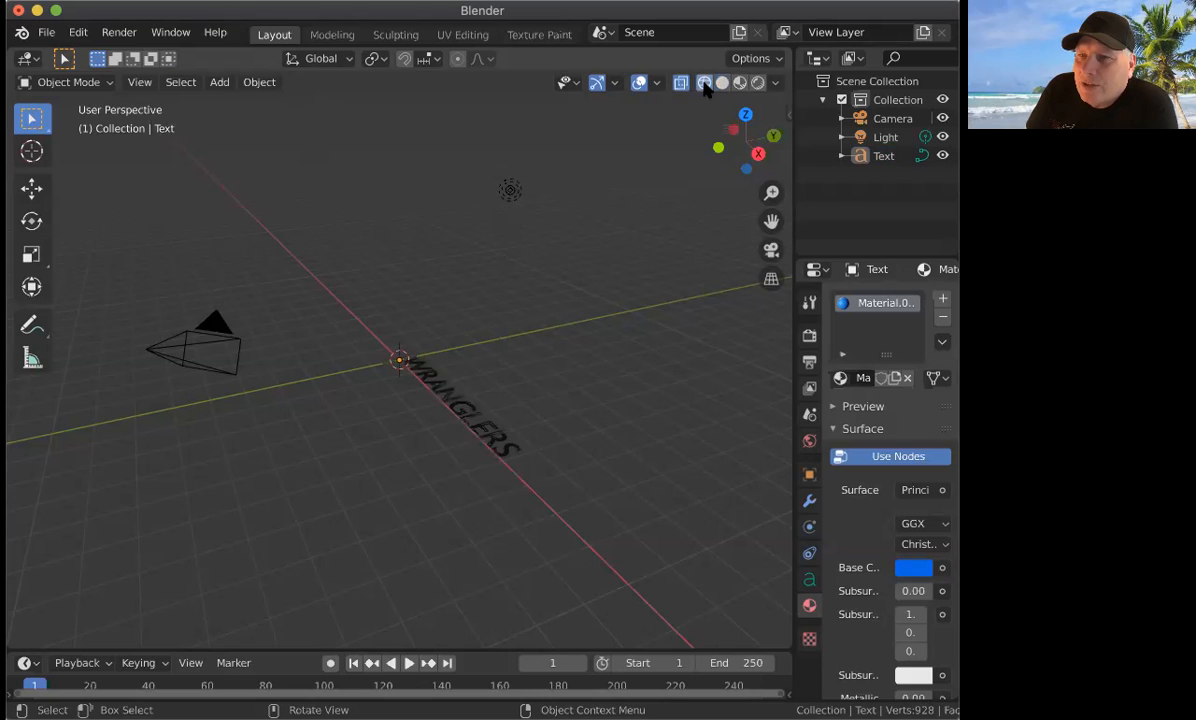
{"action": "left_click", "coordinate": [721, 83]}
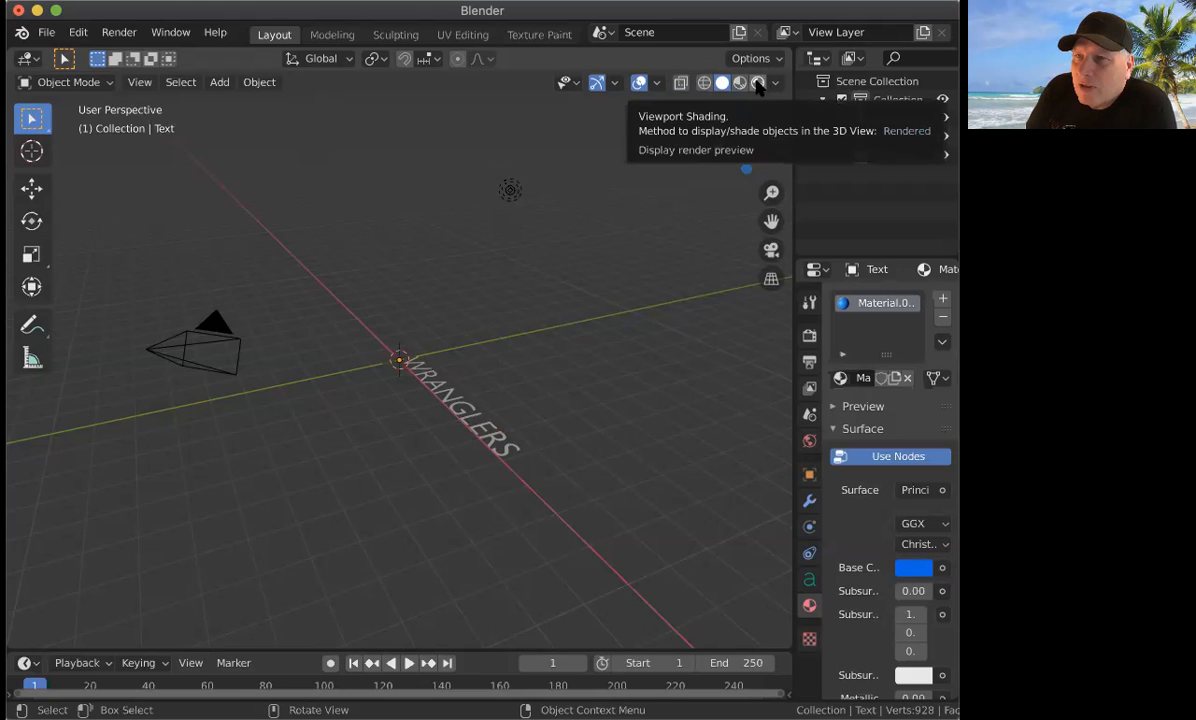
{"action": "left_click", "coordinate": [757, 83]}
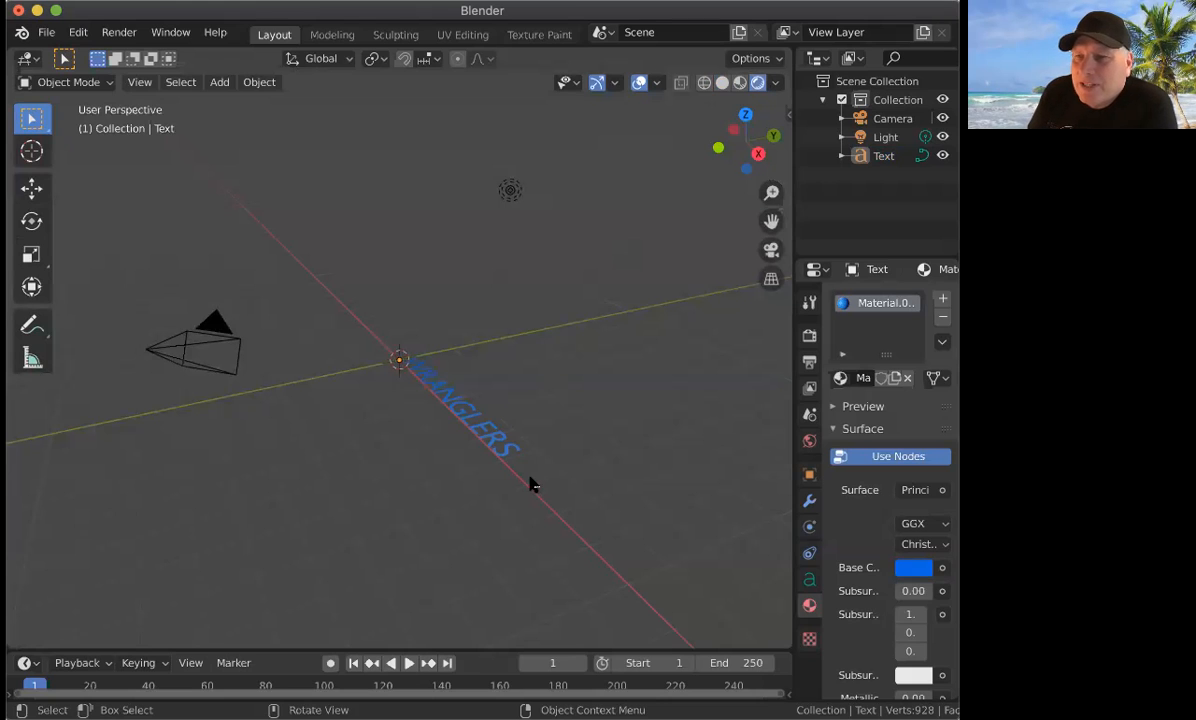
Step: Give the WRANGLERS text thickness by setting its geometry Extrude value to 0.1 m
{"action": "left_click", "coordinate": [456, 417]}
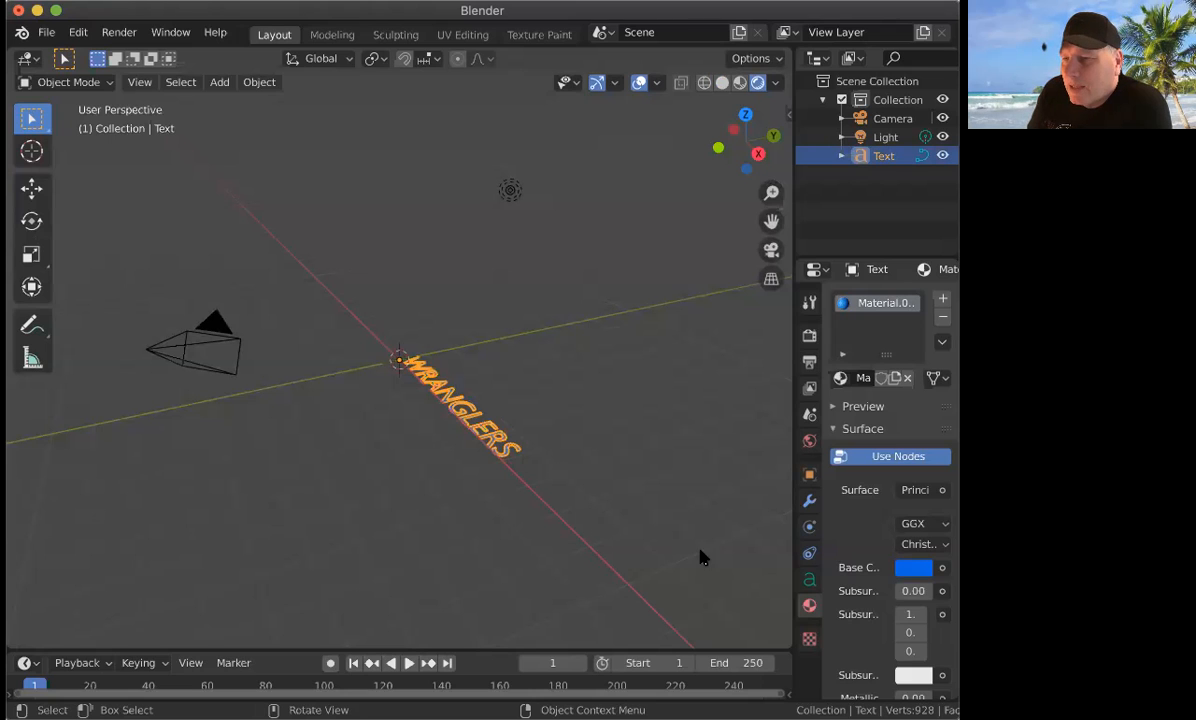
{"action": "left_click", "coordinate": [809, 579]}
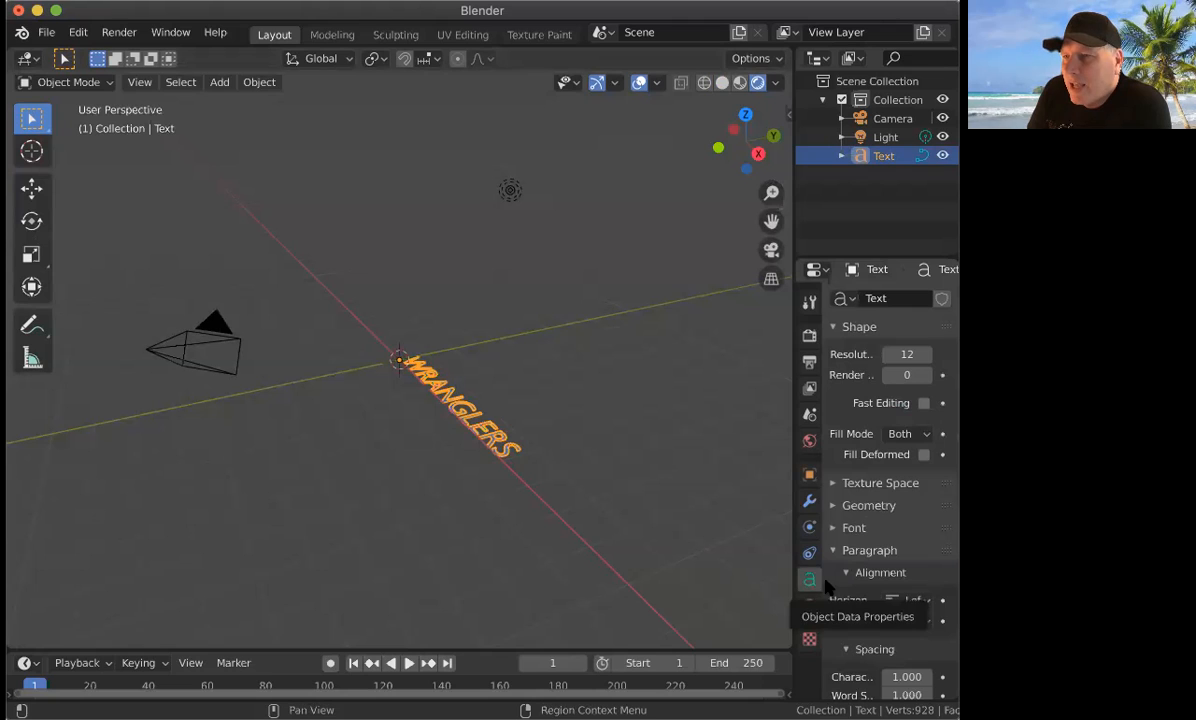
{"action": "left_click", "coordinate": [835, 328]}
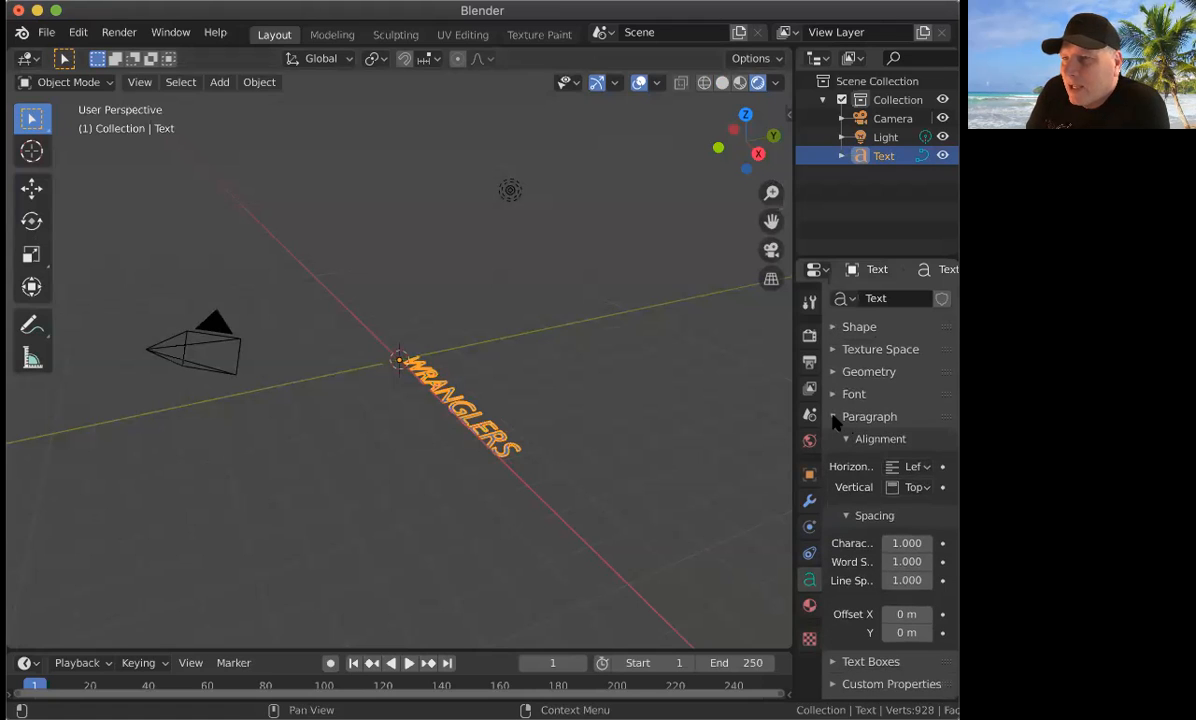
{"action": "left_click", "coordinate": [836, 418]}
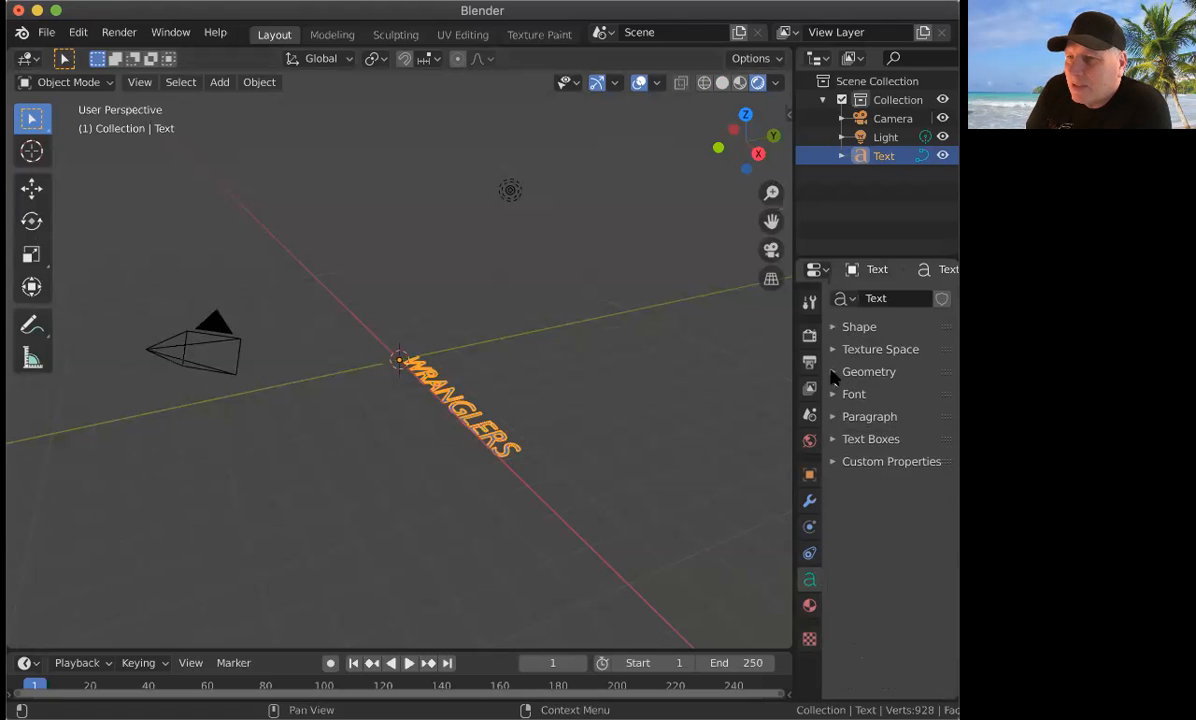
{"action": "left_click", "coordinate": [833, 373]}
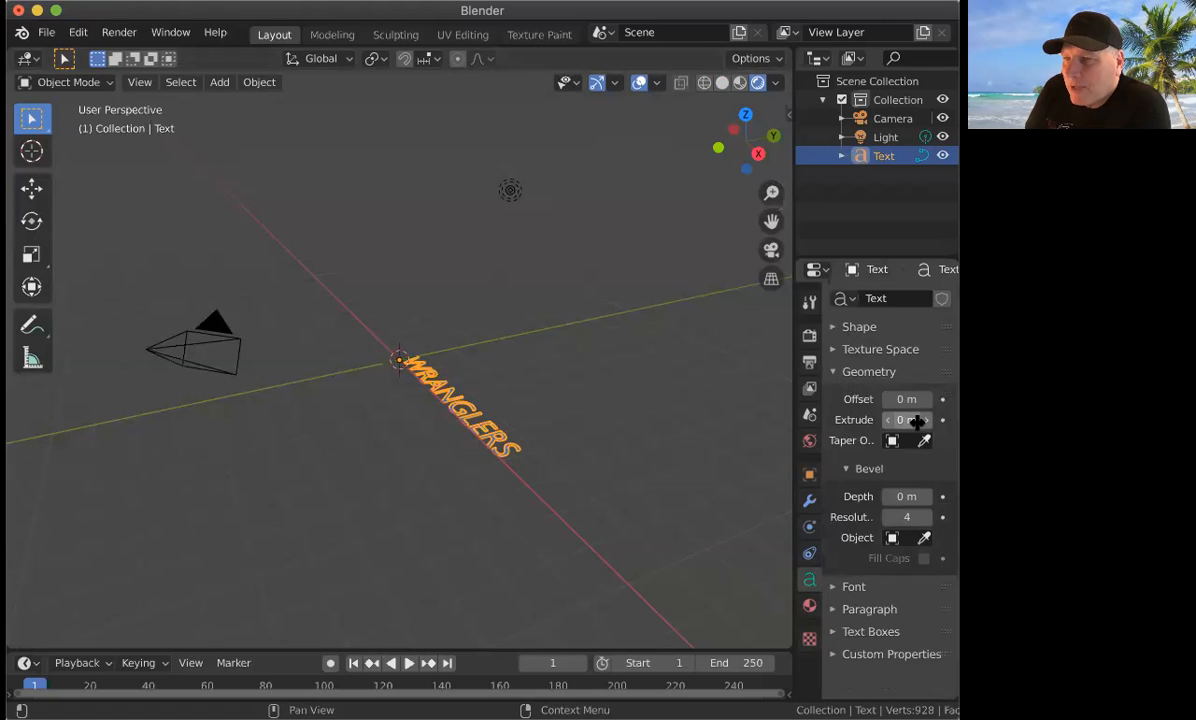
{"action": "mouse_move", "coordinate": [906, 419]}
{"action": "left_mouse_down"}
{"action": "mouse_move", "coordinate": [950, 420]}
{"action": "mouse_move", "coordinate": [906, 420]}
{"action": "left_mouse_up"}
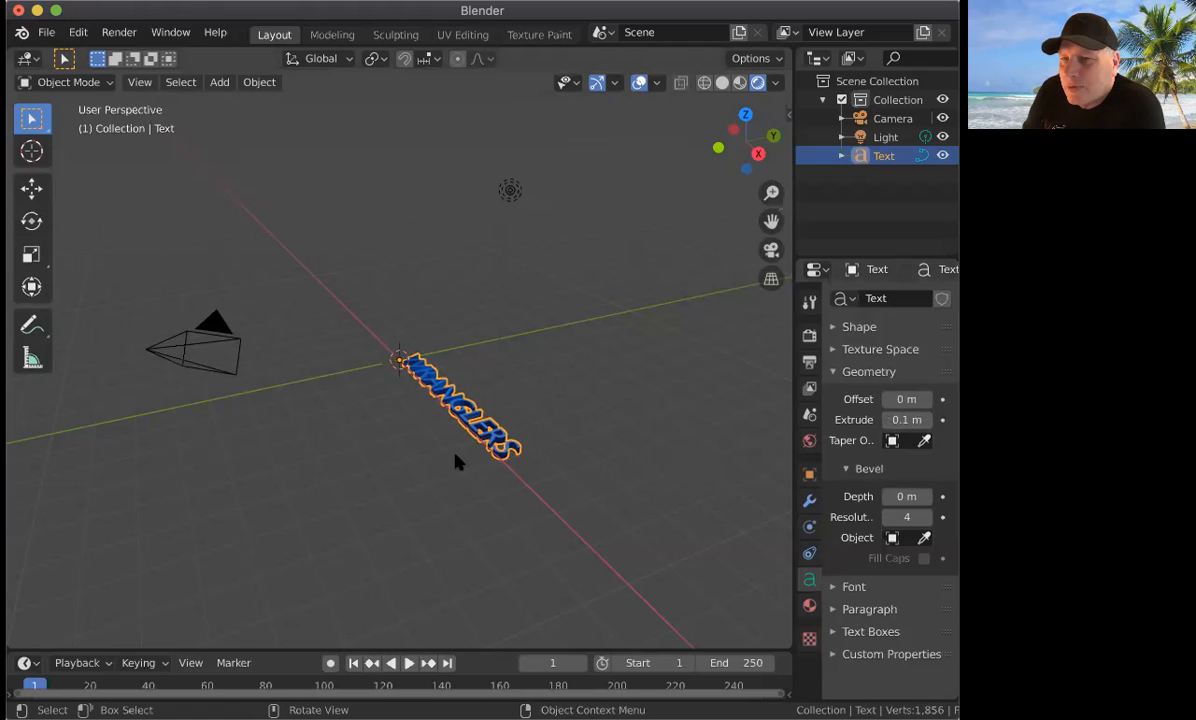
Step: Round the edges of the extruded text by setting its bevel depth to 0.03 m
{"action": "scroll", "coordinate": [468, 454], "scroll_direction": "down", "scroll_amount": 4}
{"action": "scroll", "coordinate": [468, 454], "scroll_direction": "up", "scroll_amount": 7}
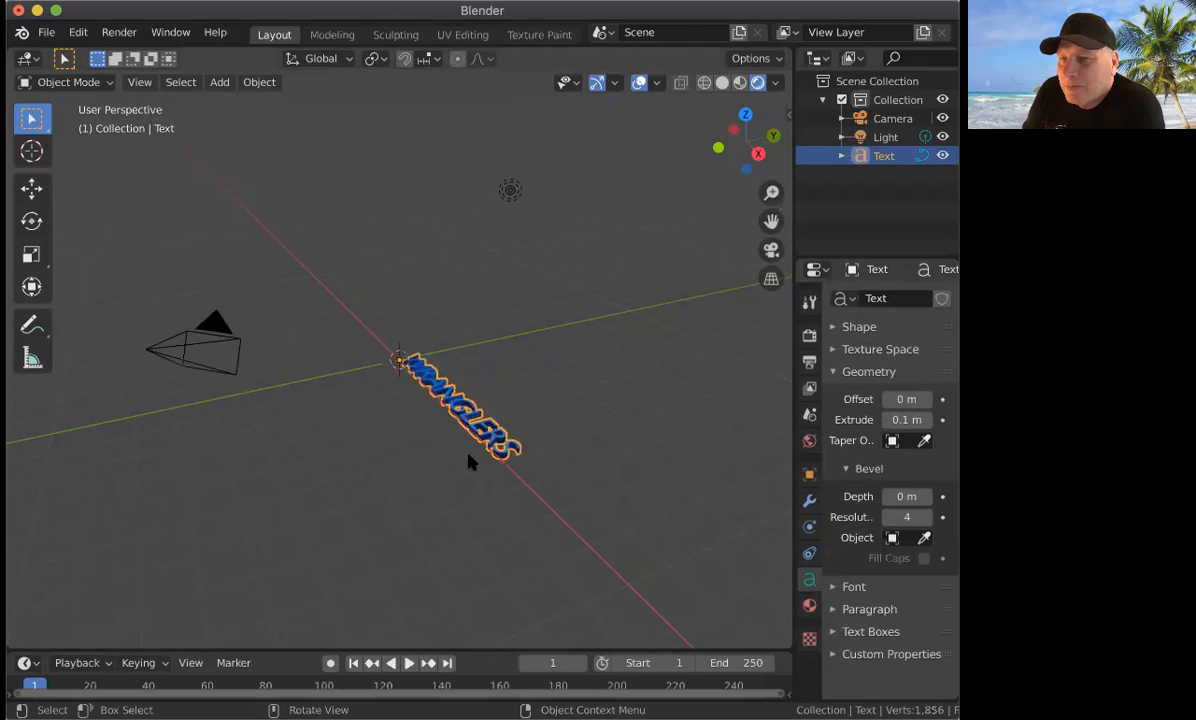
{"action": "scroll", "coordinate": [474, 462], "scroll_direction": "up", "scroll_amount": 2}
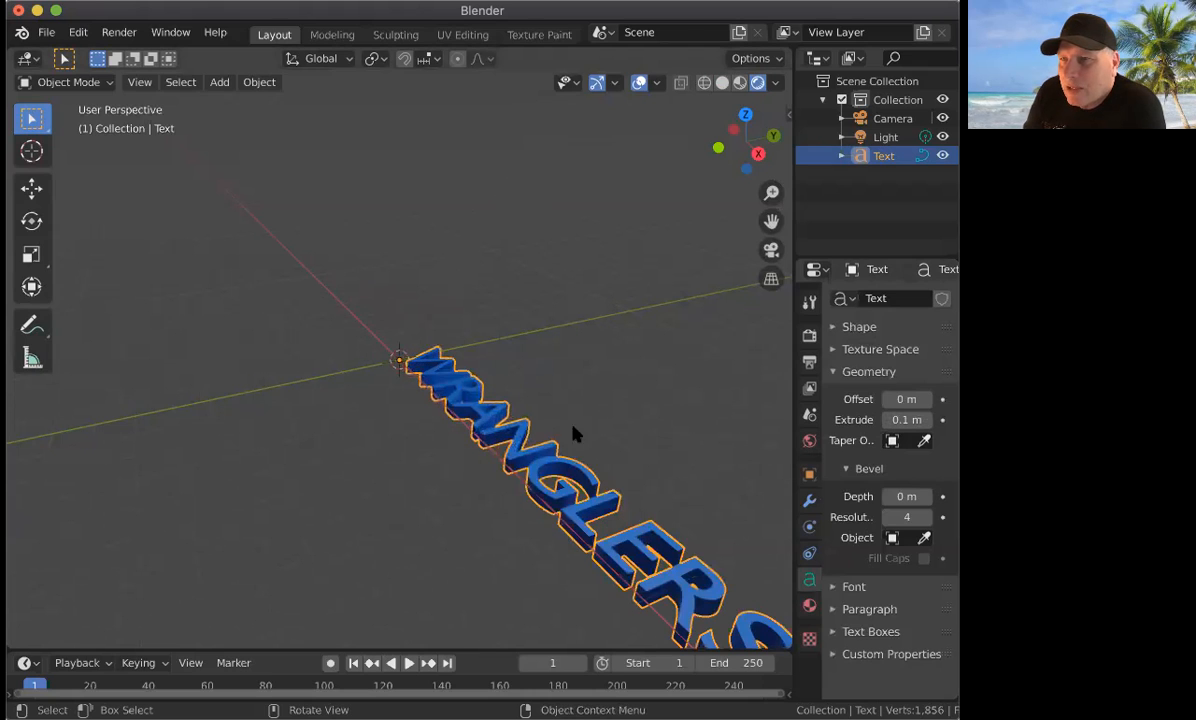
{"action": "left_click_drag", "start_coordinate": [771, 193], "coordinate": [771, 211]}
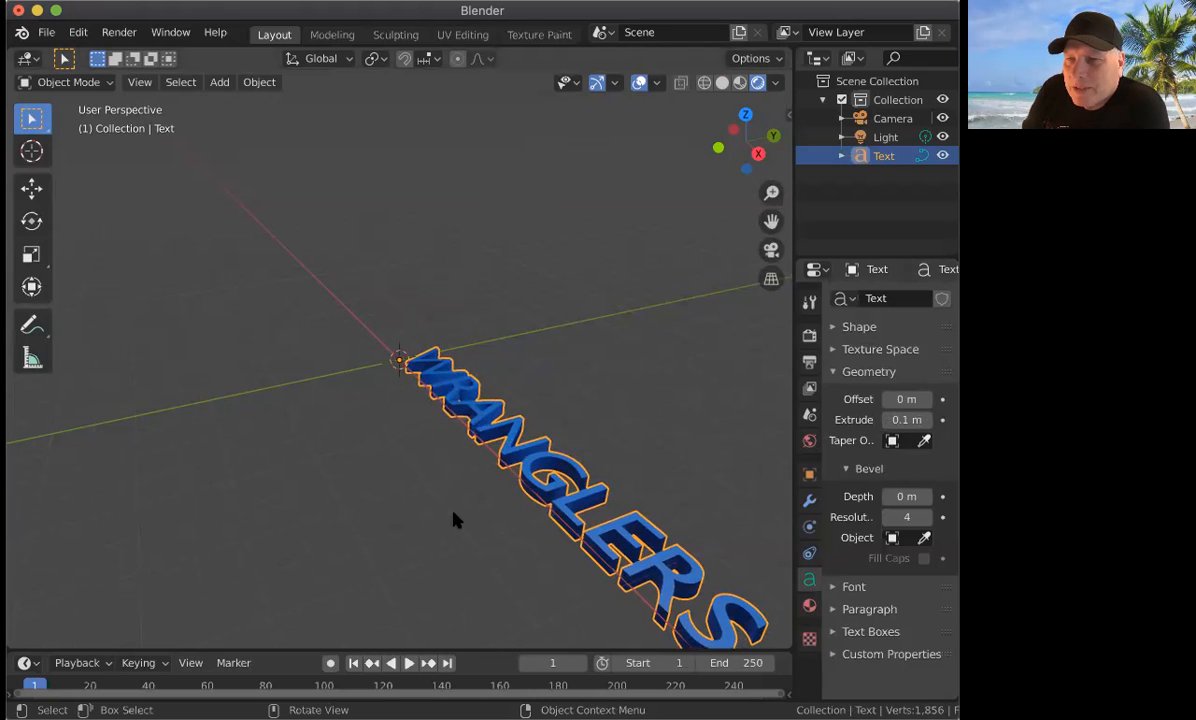
{"action": "scroll", "coordinate": [457, 518], "scroll_direction": "down", "scroll_amount": 3}
{"action": "scroll", "coordinate": [465, 518], "scroll_direction": "up", "scroll_amount": 5}
{"action": "scroll", "coordinate": [481, 517], "scroll_direction": "up", "scroll_amount": 3}
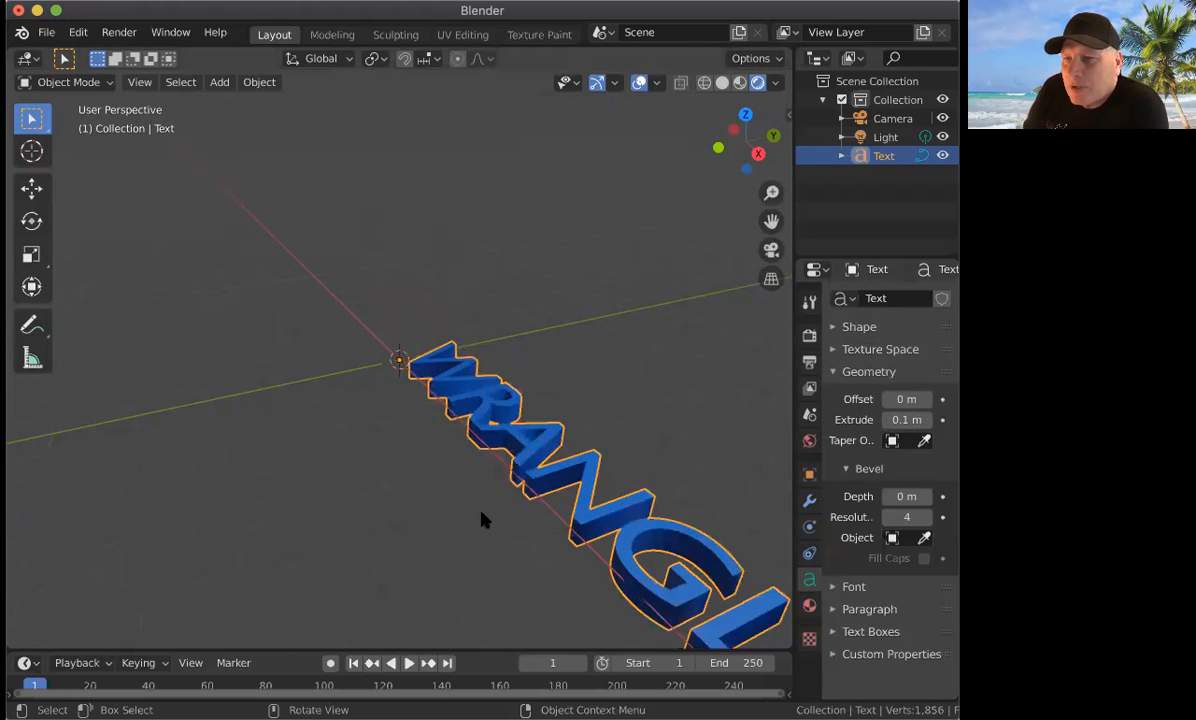
{"action": "scroll", "coordinate": [481, 519], "scroll_direction": "up", "scroll_amount": 2}
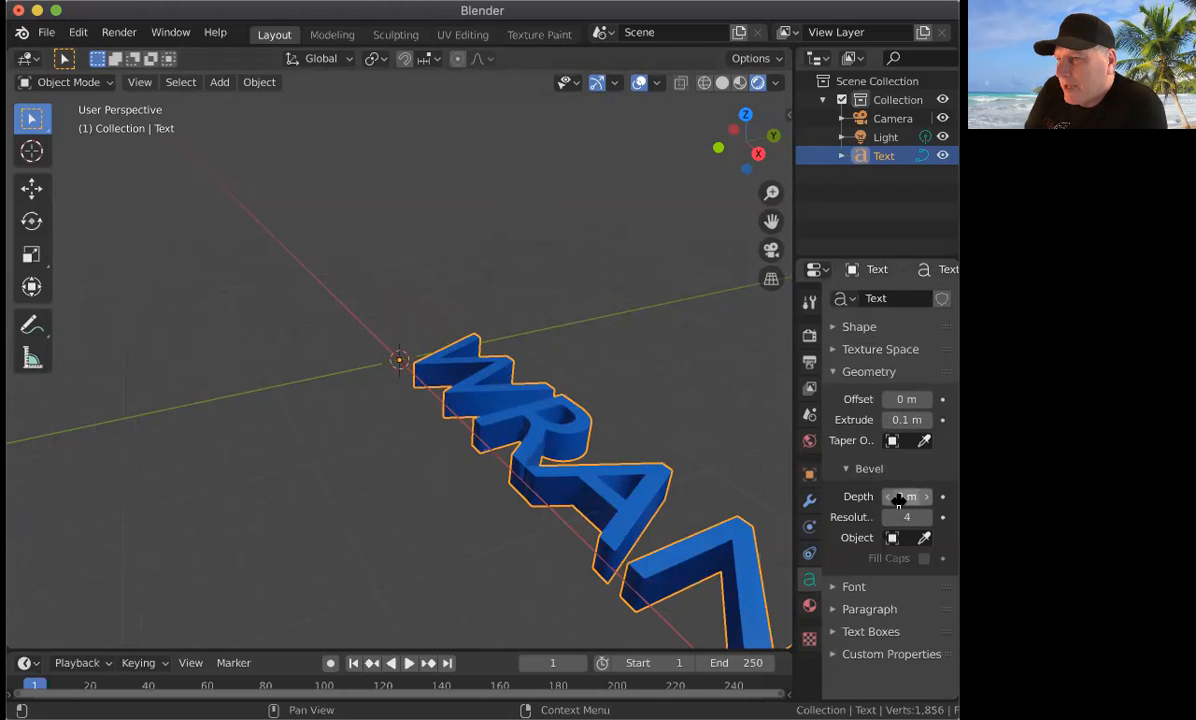
{"action": "mouse_move", "coordinate": [900, 497]}
{"action": "left_mouse_down"}
{"action": "mouse_move", "coordinate": [1000, 497]}
{"action": "mouse_move", "coordinate": [910, 497]}
{"action": "mouse_move", "coordinate": [920, 497]}
{"action": "left_mouse_up"}
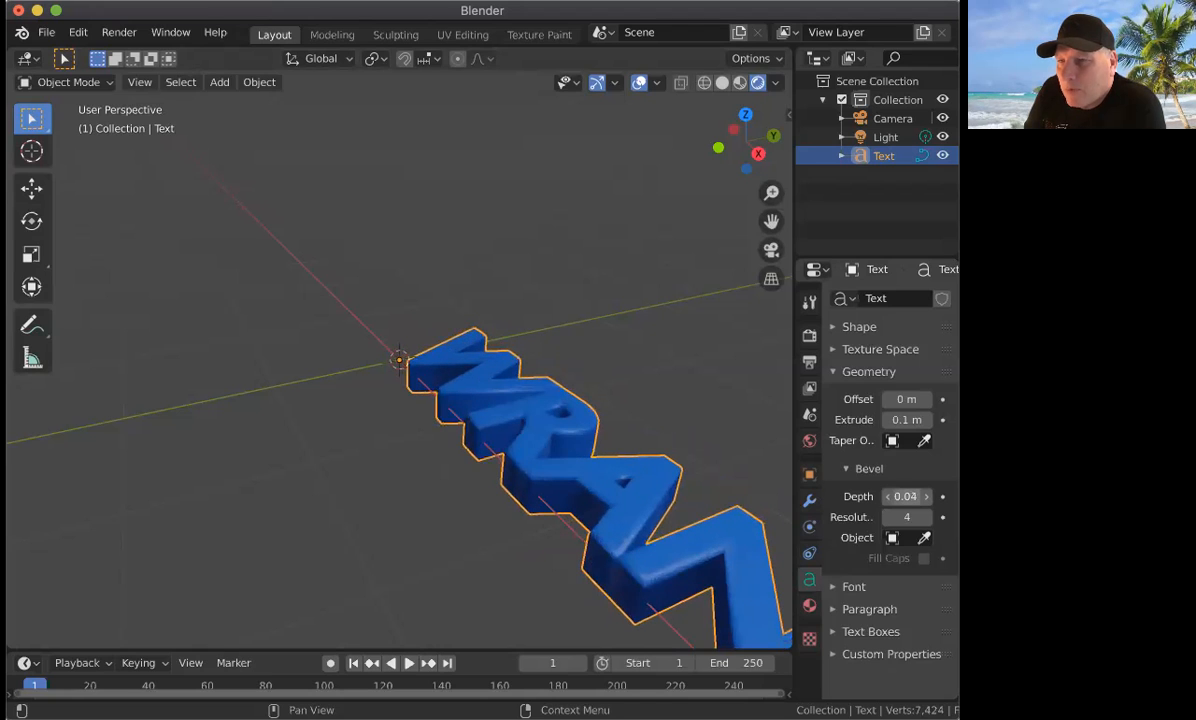
{"action": "left_click", "coordinate": [905, 497]}
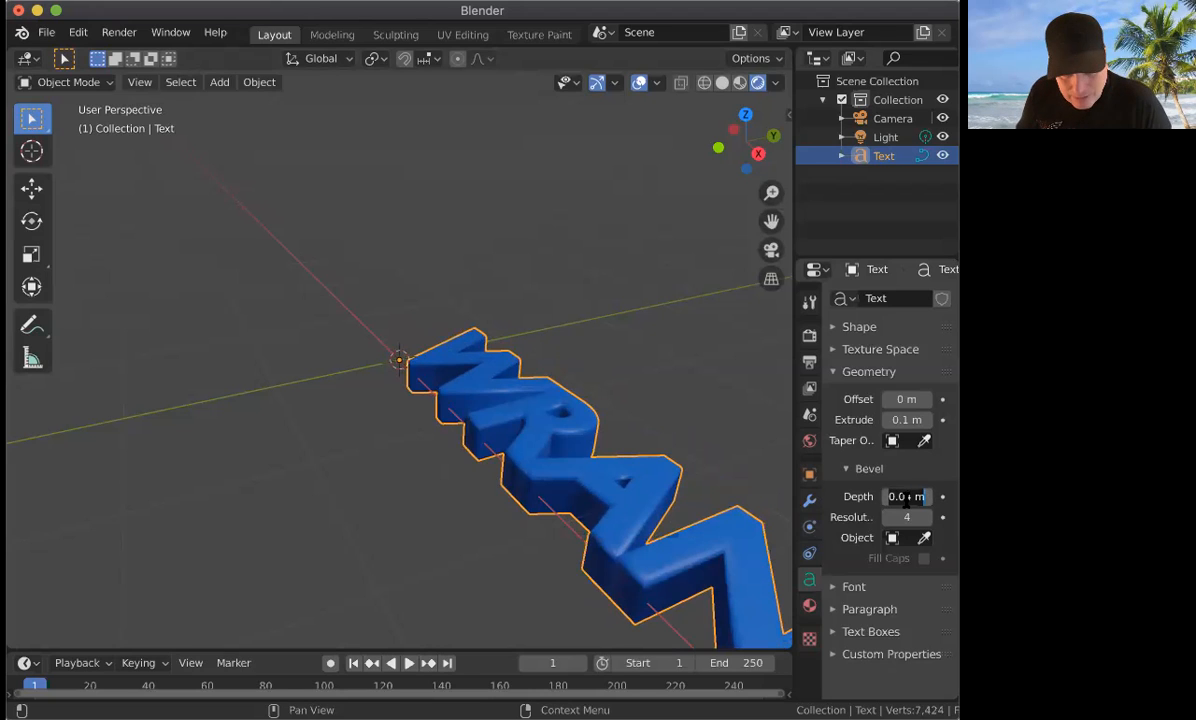
{"action": "type", "text": "3"}
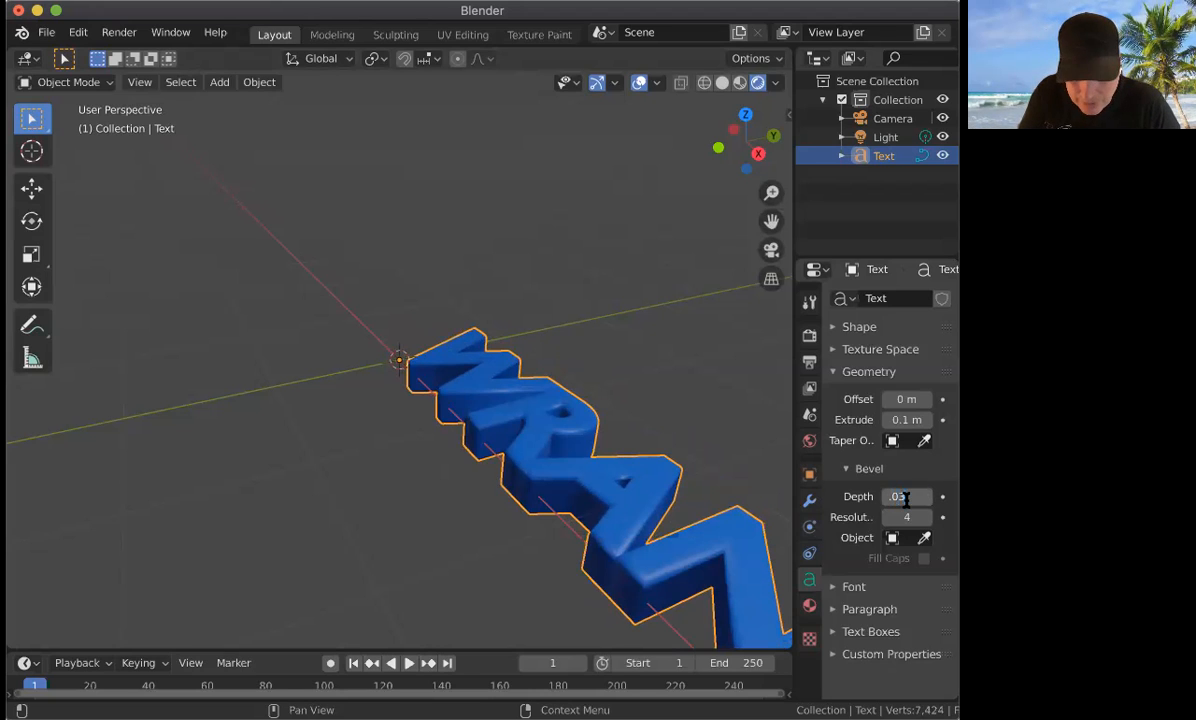
{"action": "key", "text": "Return"}
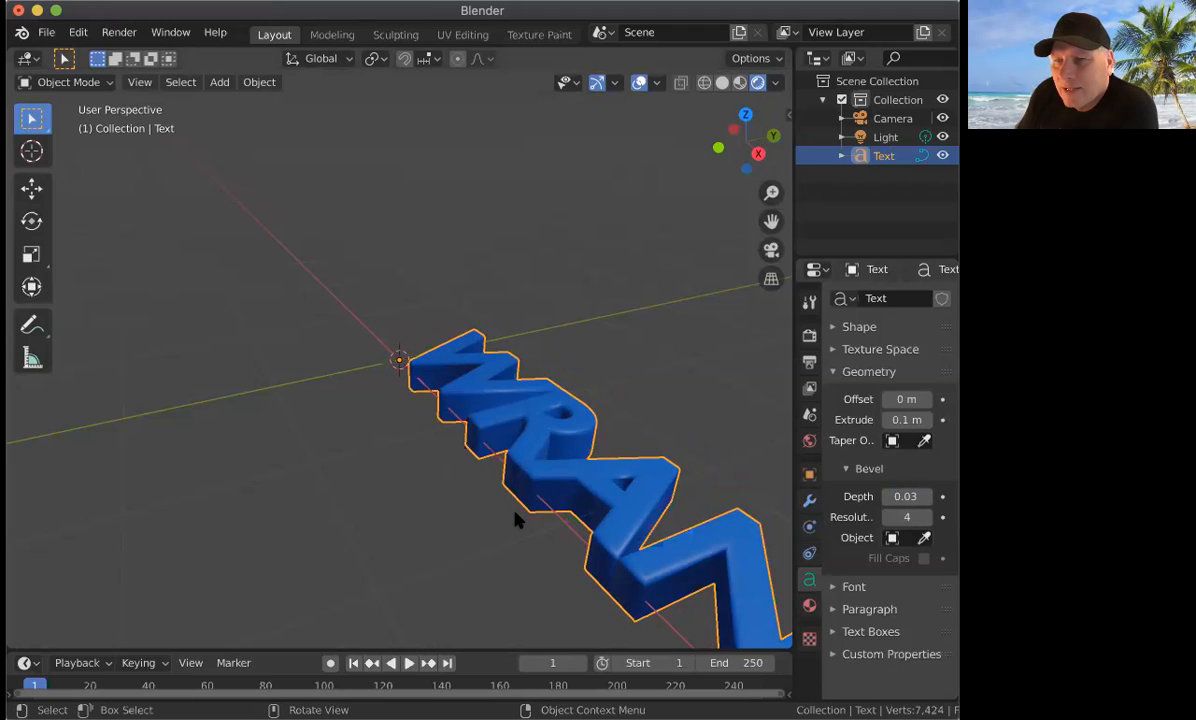
{"action": "scroll", "coordinate": [519, 520], "scroll_direction": "up", "scroll_amount": 1}
{"action": "scroll", "coordinate": [519, 520], "scroll_direction": "down", "scroll_amount": 4}
{"action": "scroll", "coordinate": [519, 520], "scroll_direction": "down", "scroll_amount": 3}
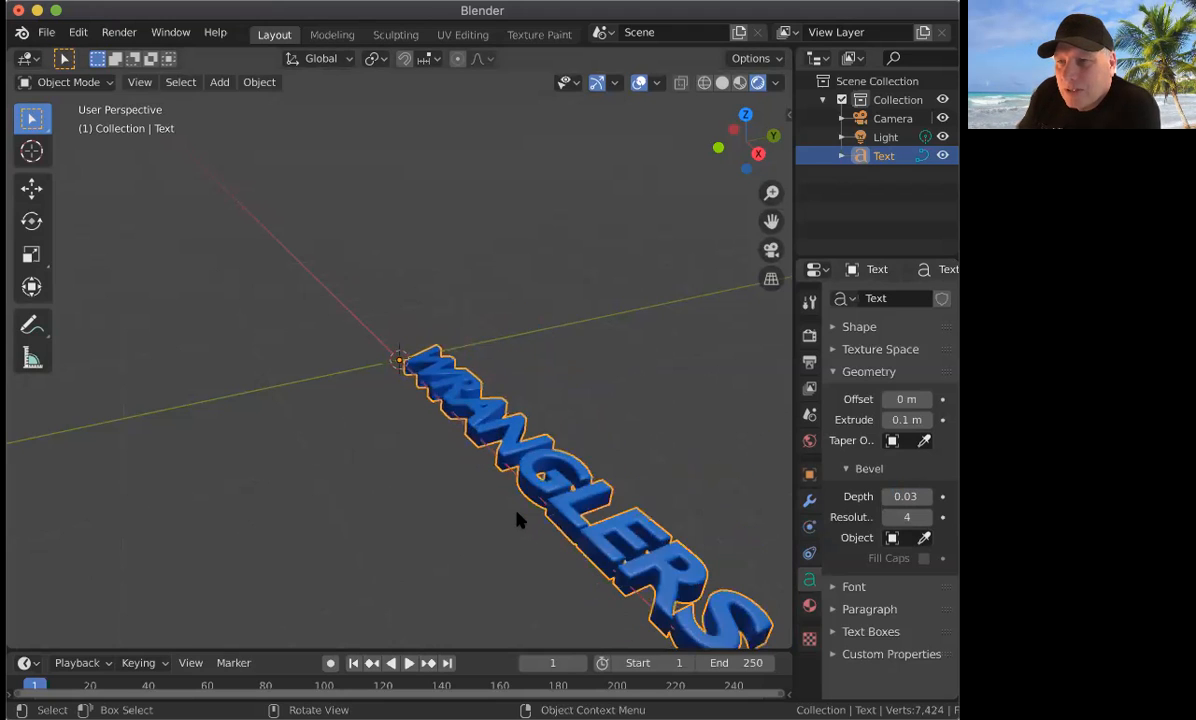
Step: Stand the WRANGLERS text upright by rotating it 90° about the global X axis, and check it through the camera
{"action": "scroll", "coordinate": [519, 520], "scroll_direction": "down", "scroll_amount": 2}
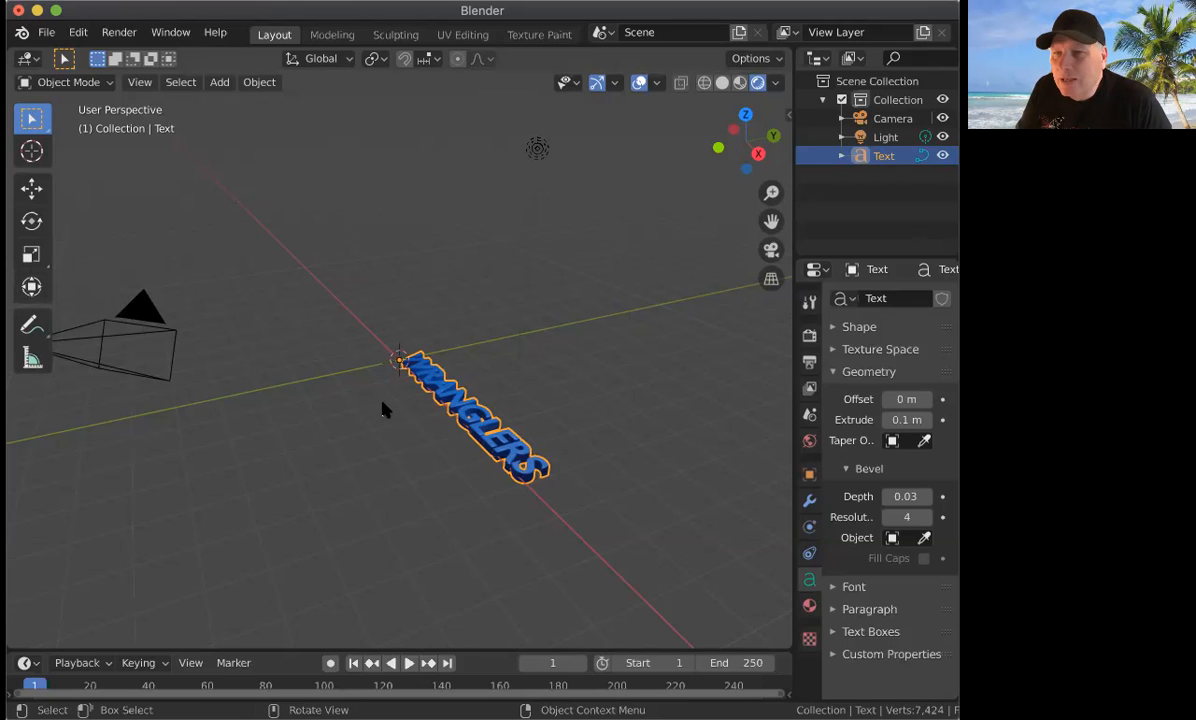
{"action": "key", "text": "r"}
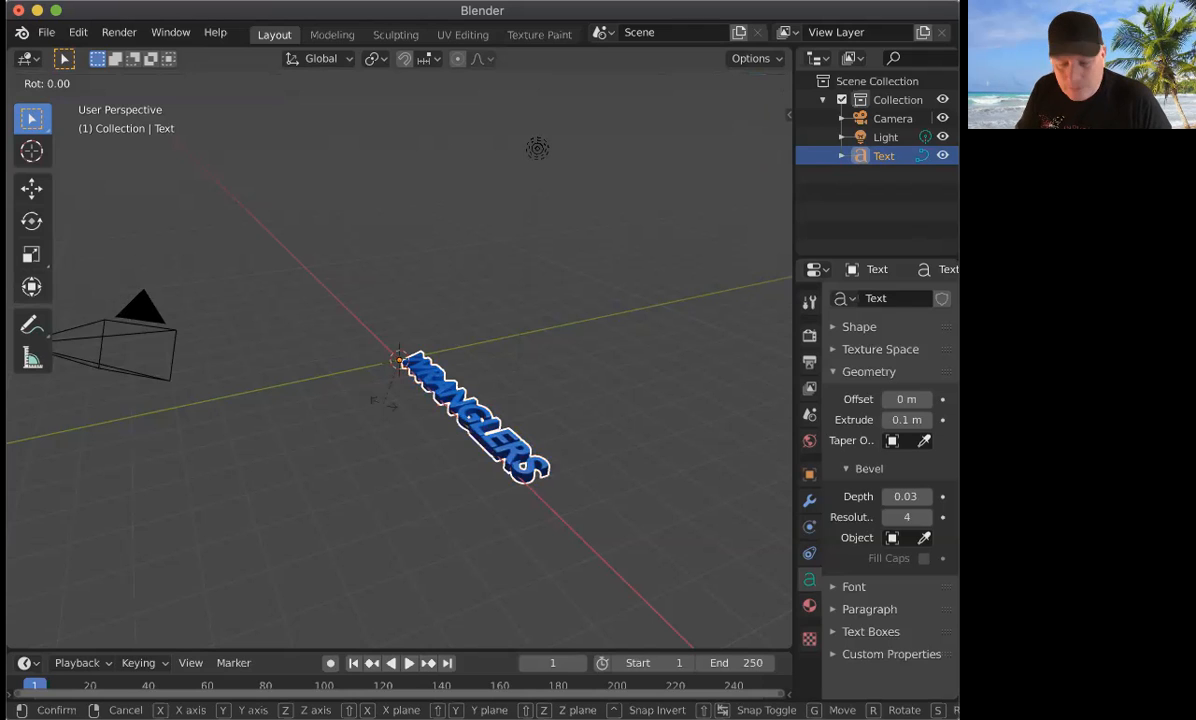
{"action": "key", "text": "x"}
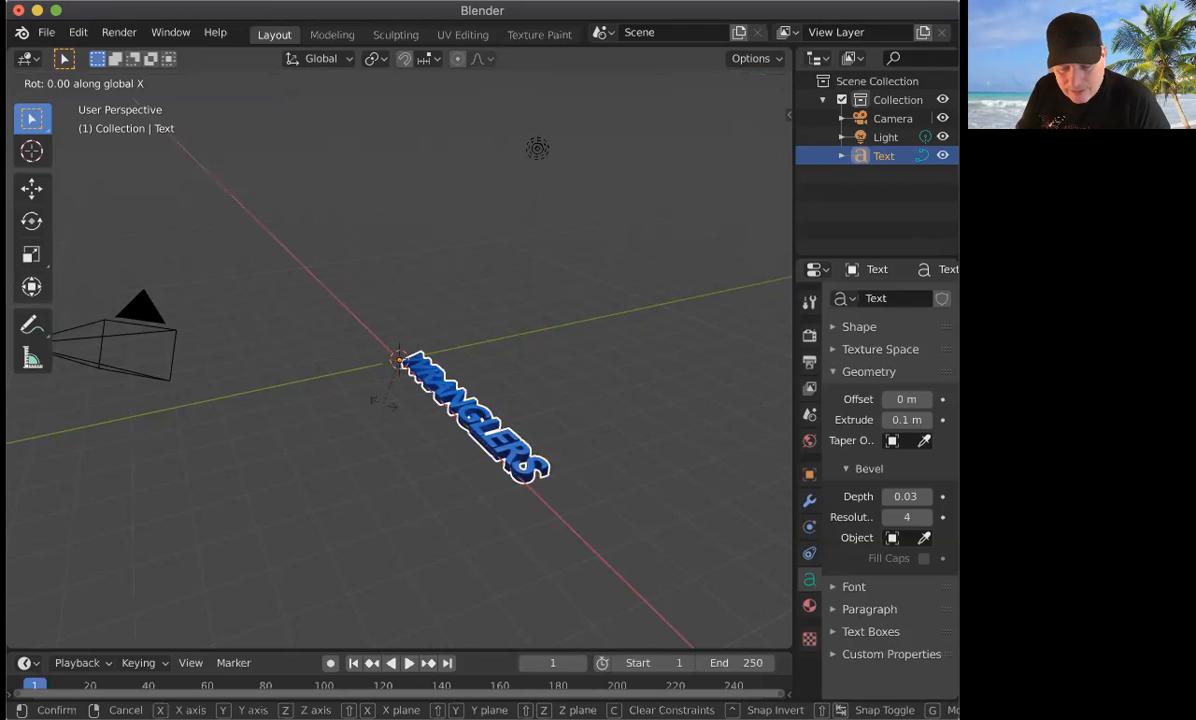
{"action": "type", "text": "90"}
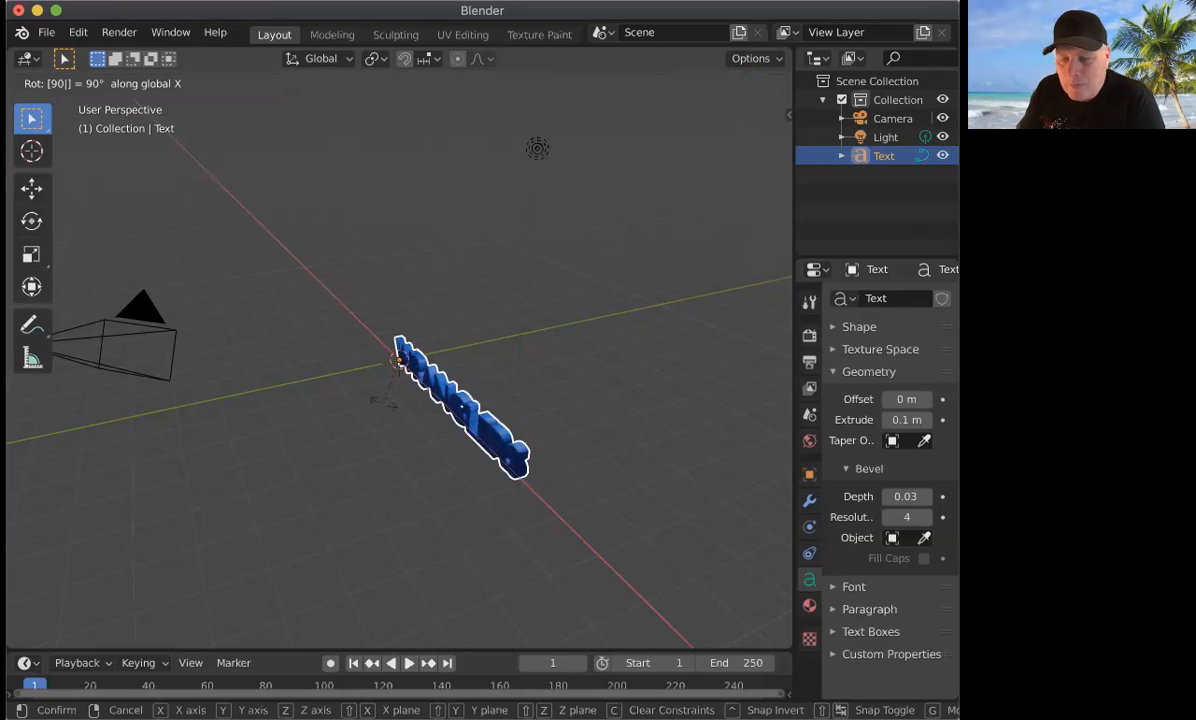
{"action": "key", "text": "Return"}
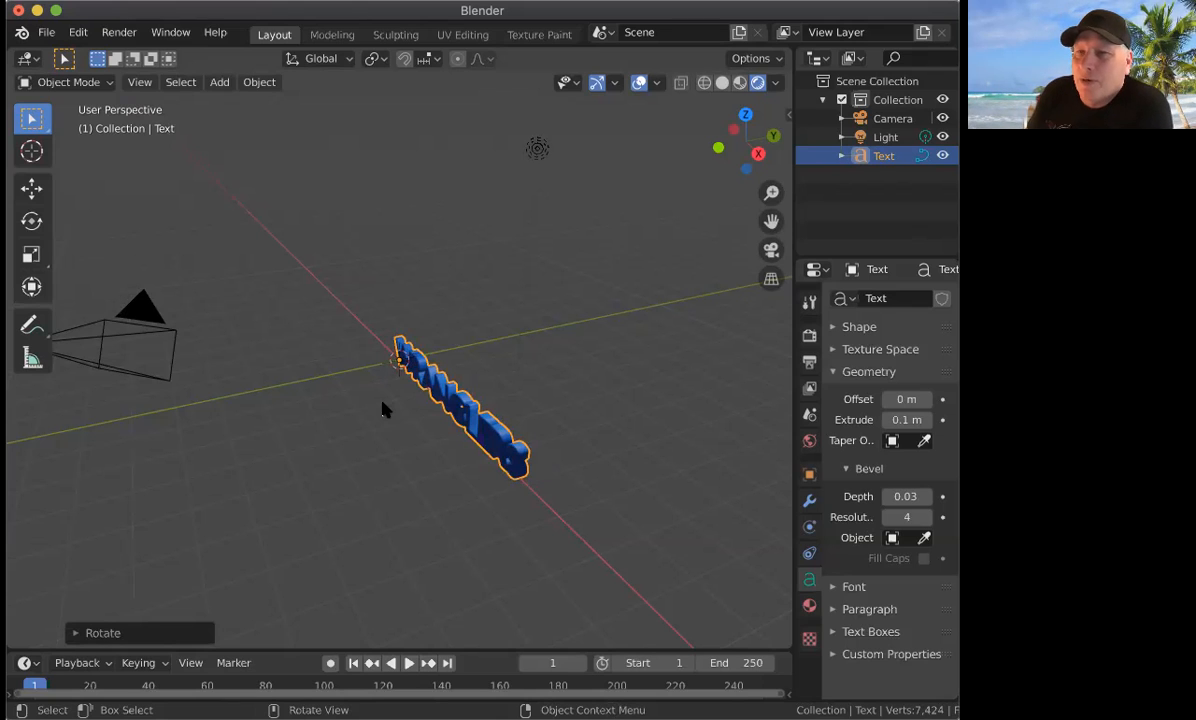
{"action": "left_click", "coordinate": [771, 251]}
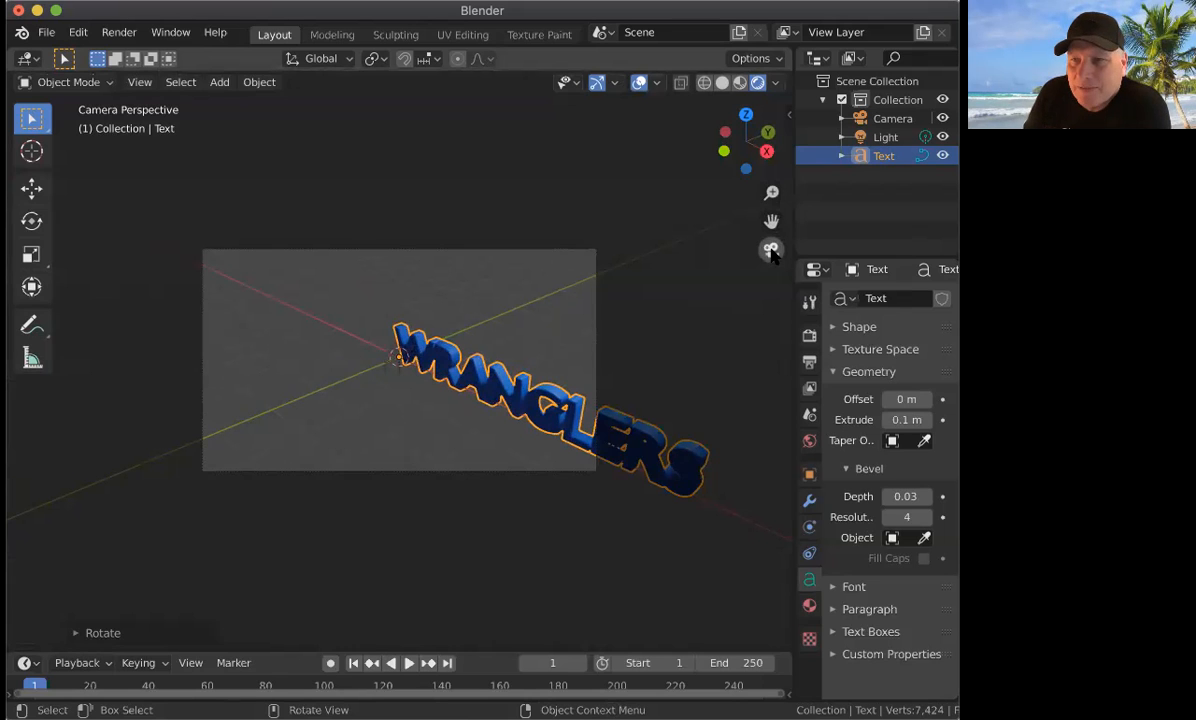
{"action": "left_click", "coordinate": [771, 251]}
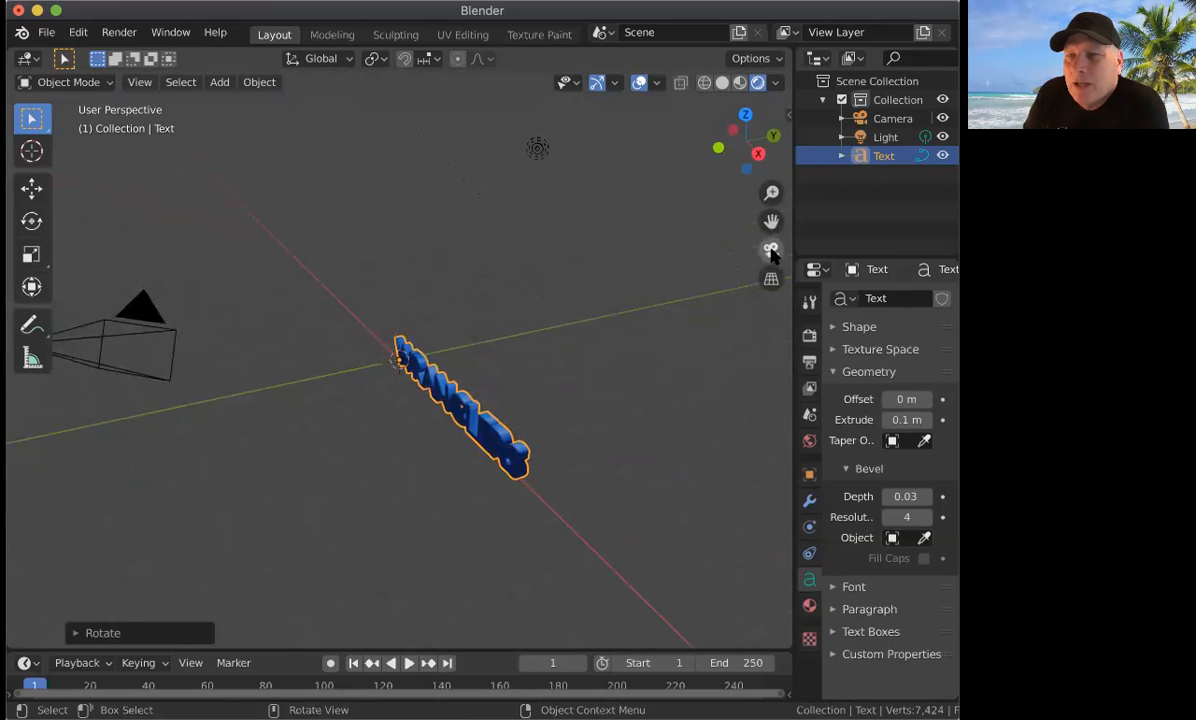
Step: In top view, move the camera along X to the middle of the text and rotate it about 39° to face the letters
{"action": "left_click", "coordinate": [885, 119]}
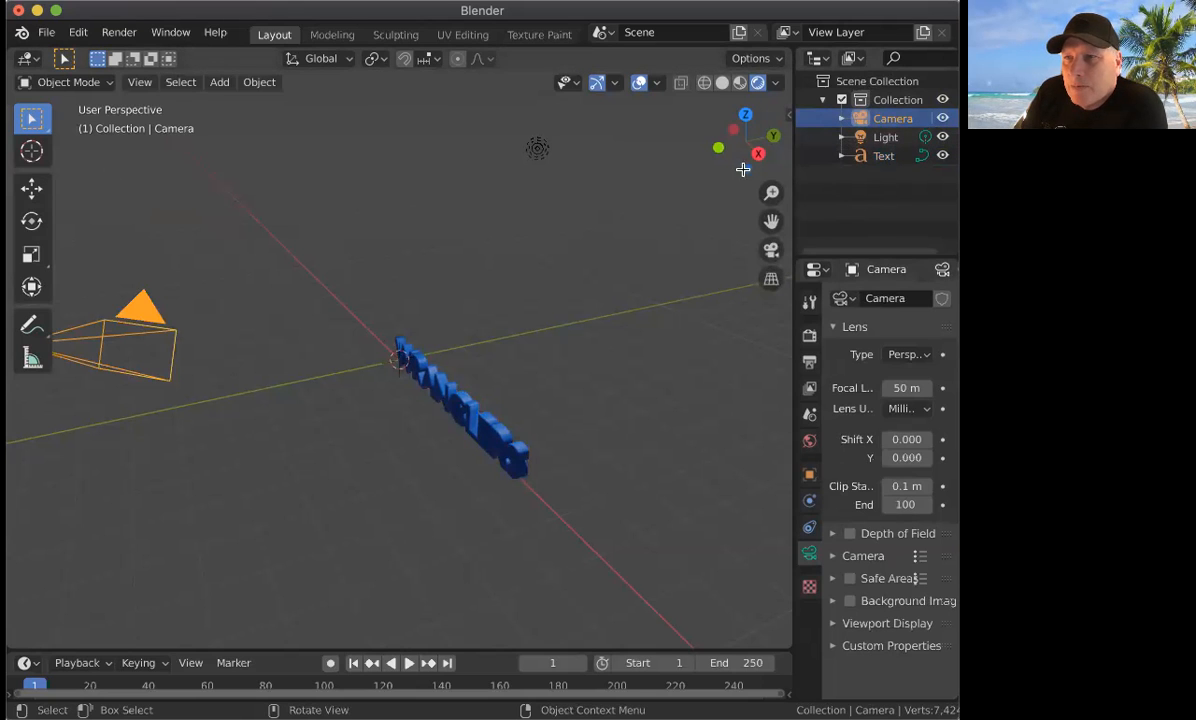
{"action": "left_click_drag", "start_coordinate": [744, 132], "coordinate": [673, 140]}
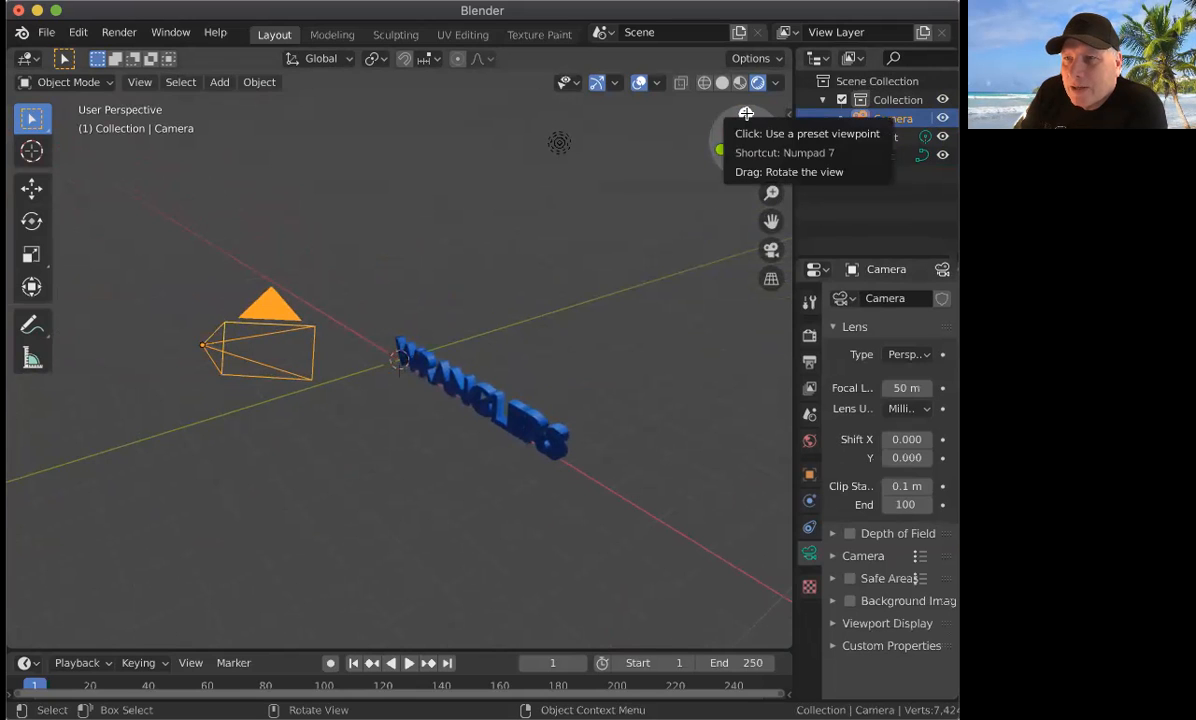
{"action": "left_click", "coordinate": [746, 114]}
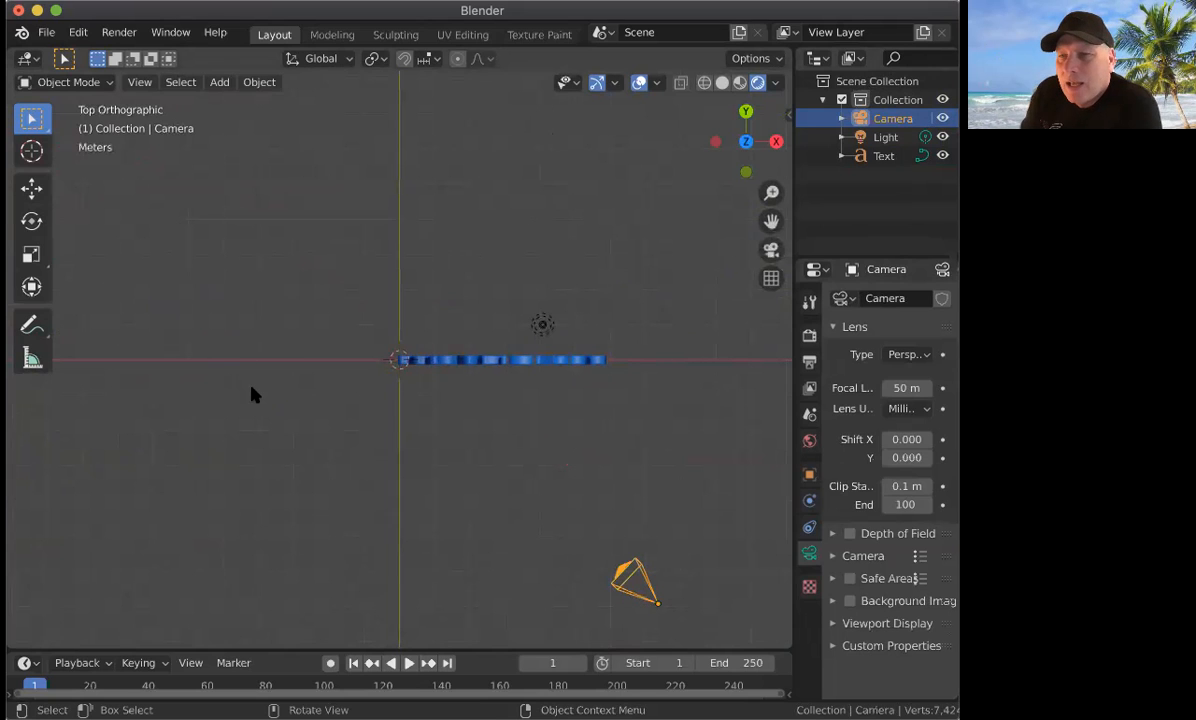
{"action": "left_click", "coordinate": [32, 188]}
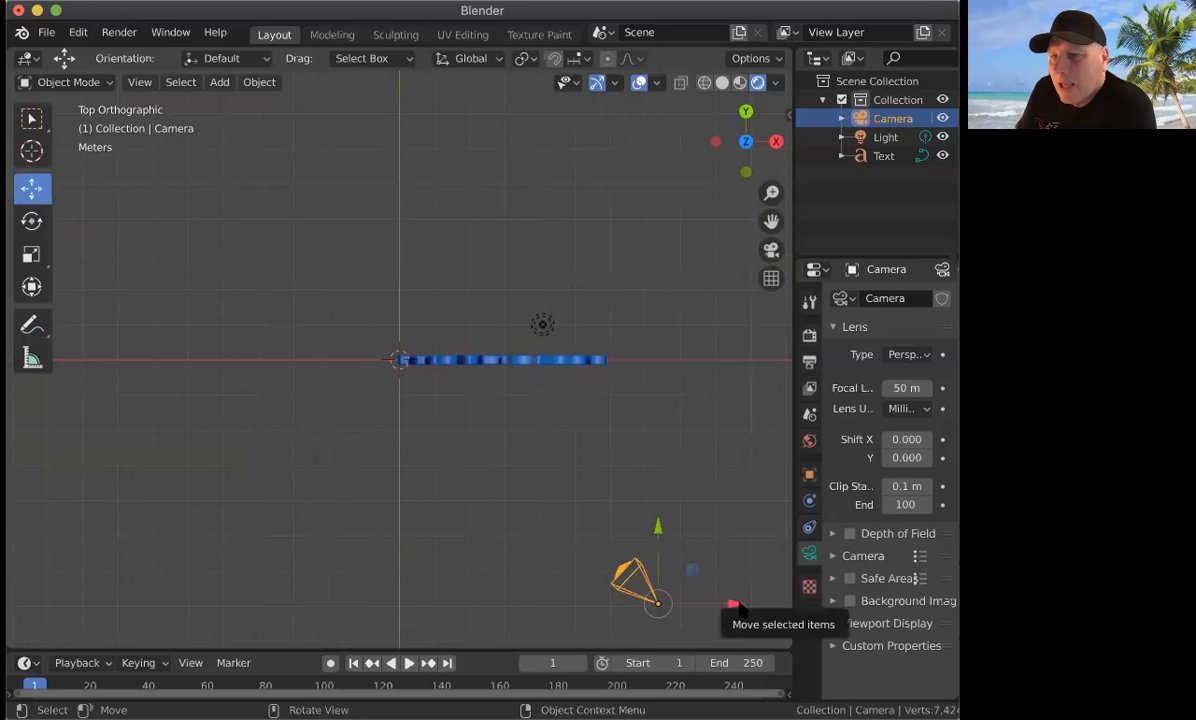
{"action": "left_click_drag", "start_coordinate": [732, 607], "coordinate": [605, 597]}
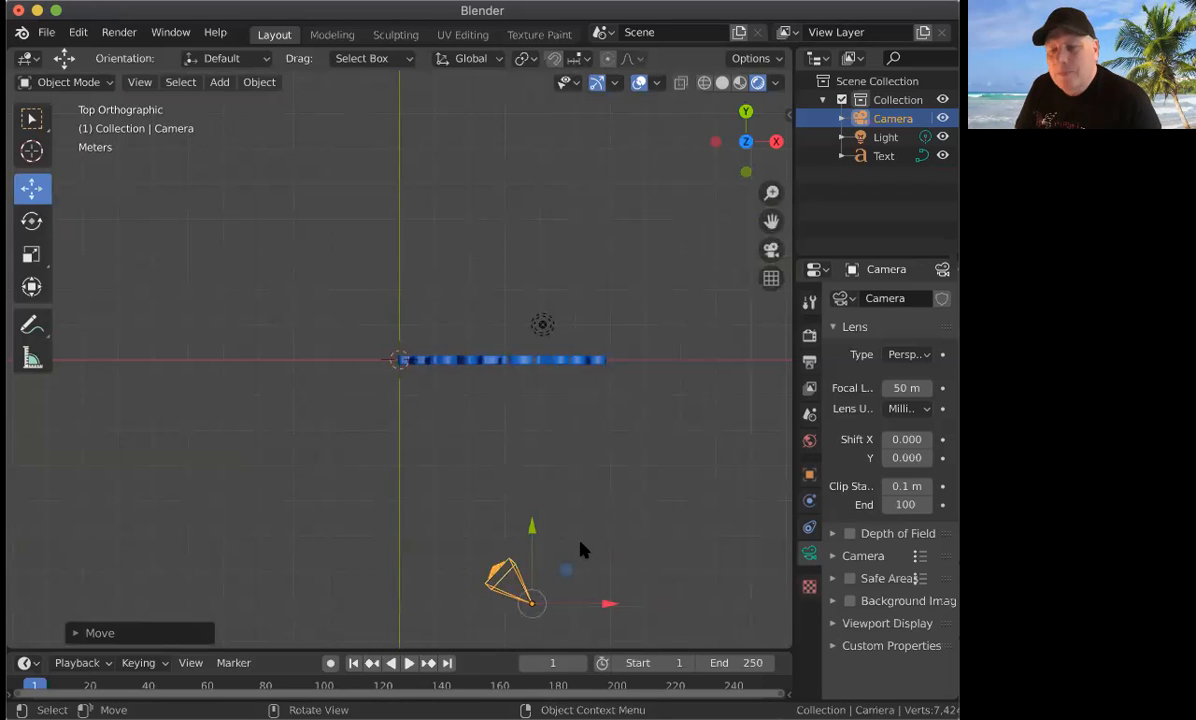
{"action": "key", "text": "r"}
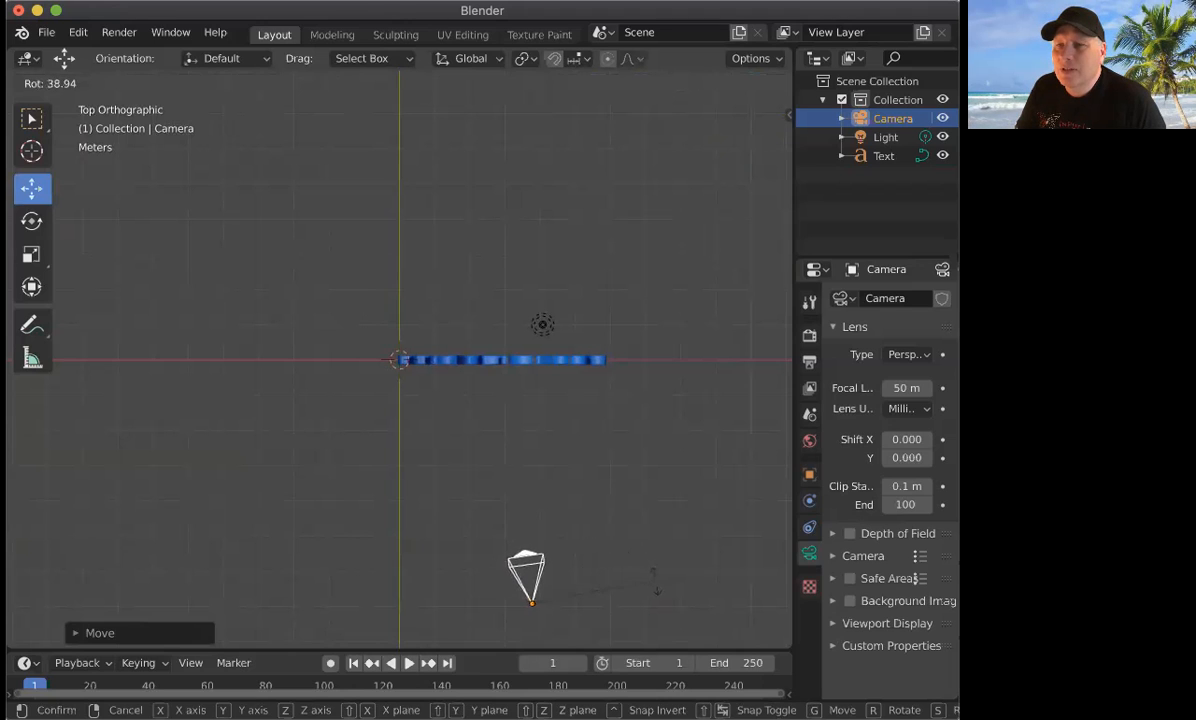
{"action": "left_click", "coordinate": [666, 585]}
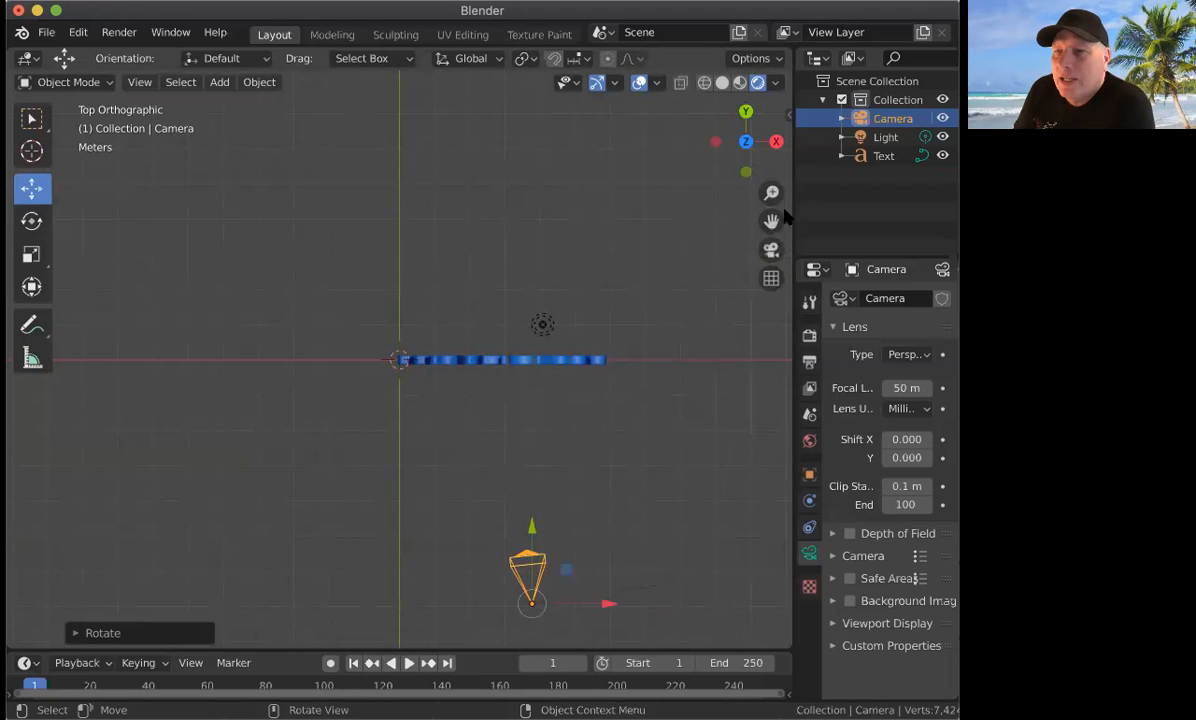
Step: In the right side view, lower the camera along the Z axis closer to the text's height
{"action": "left_click", "coordinate": [776, 141]}
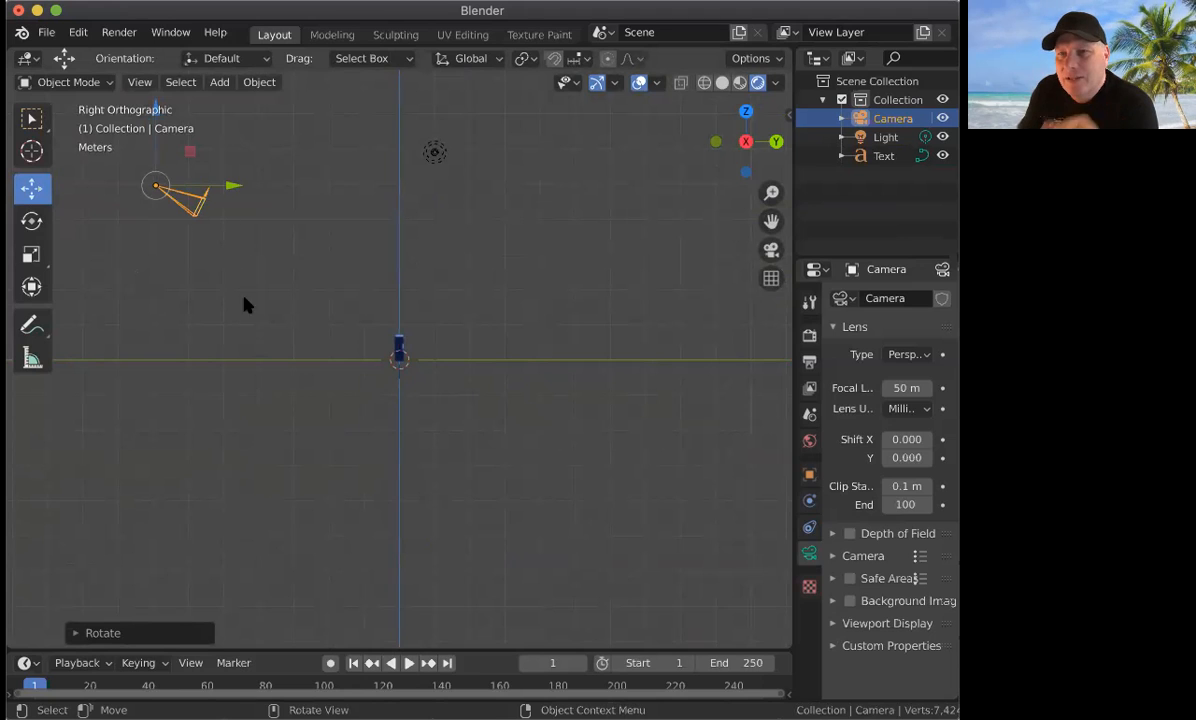
{"action": "key", "text": "g"}
{"action": "key", "text": "z"}
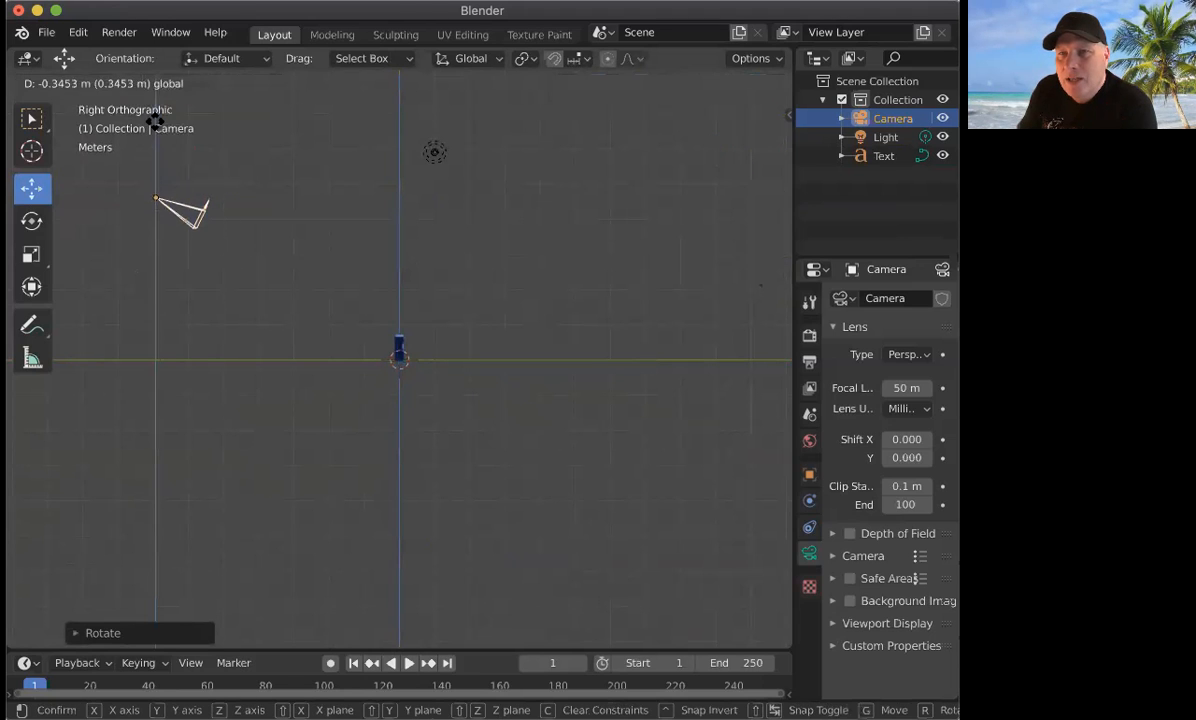
{"action": "left_click", "coordinate": [156, 192]}
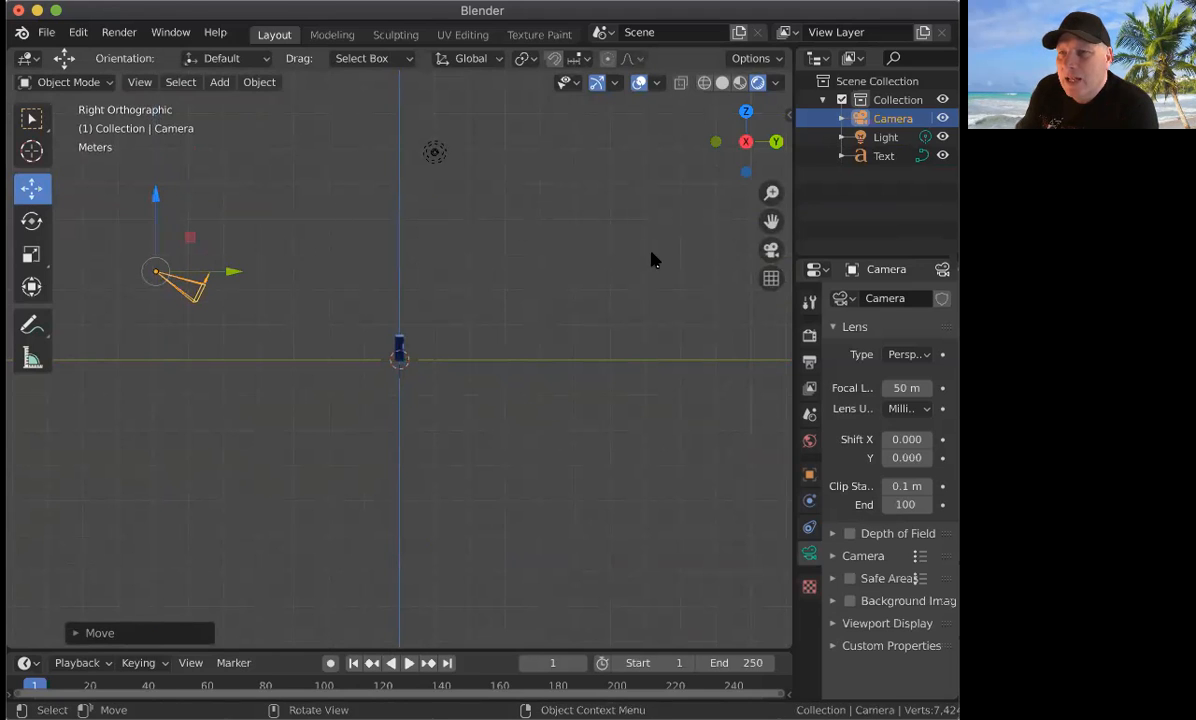
Step: In camera view, move the camera to center WRANGLERS vertically in the frame, and set its focal length to 34 mm to fit the word
{"action": "left_click", "coordinate": [770, 250]}
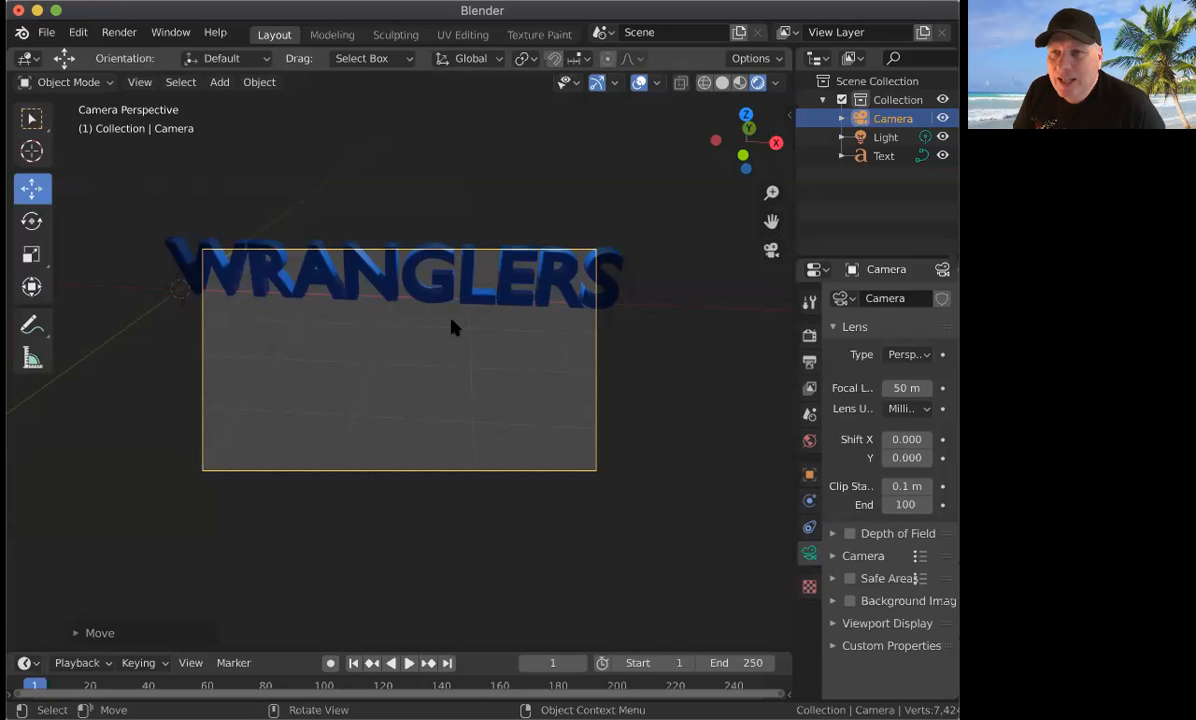
{"action": "key", "text": "g"}
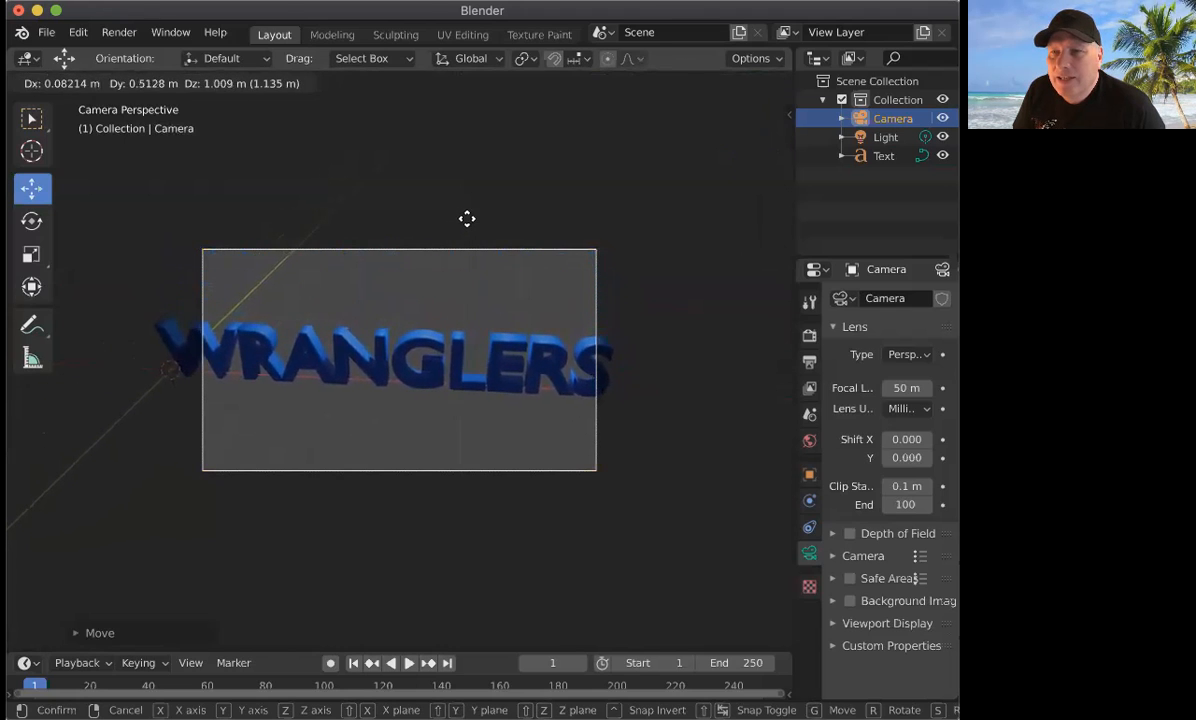
{"action": "left_click", "coordinate": [465, 222]}
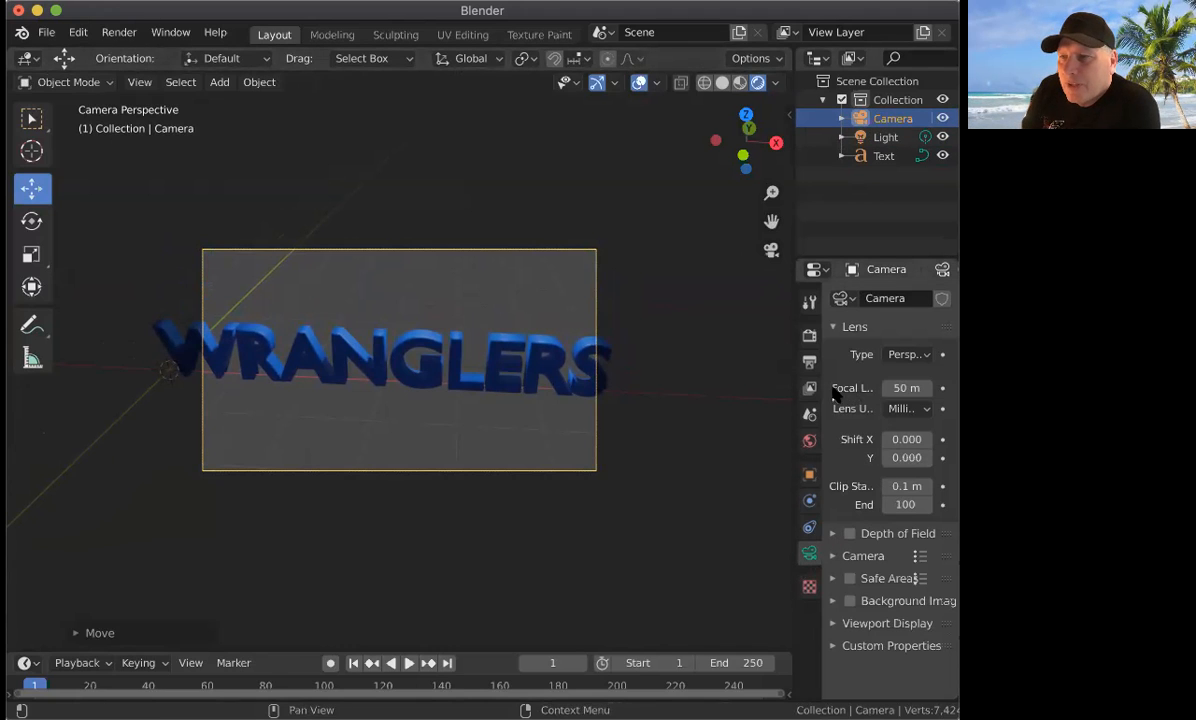
{"action": "left_click_drag", "start_coordinate": [792, 400], "coordinate": [735, 400]}
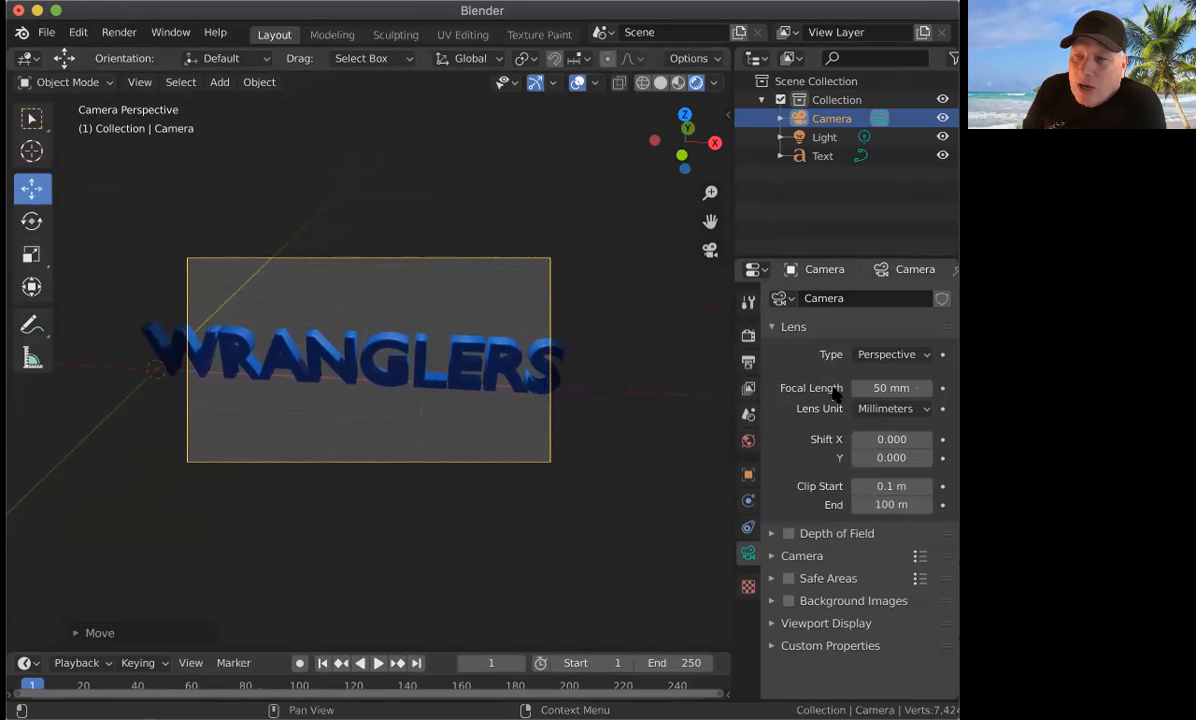
{"action": "mouse_move", "coordinate": [887, 388]}
{"action": "left_mouse_down"}
{"action": "mouse_move", "coordinate": [865, 388]}
{"action": "mouse_move", "coordinate": [905, 388]}
{"action": "mouse_move", "coordinate": [850, 388]}
{"action": "mouse_move", "coordinate": [869, 388]}
{"action": "left_mouse_up"}
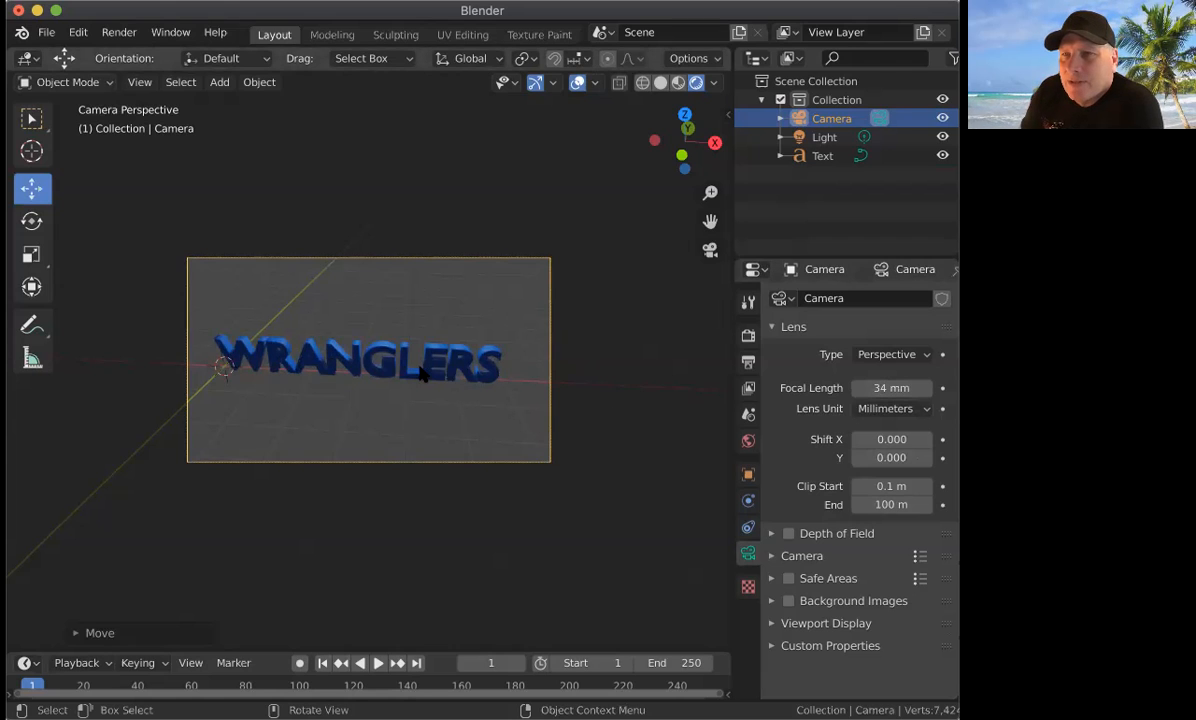
Step: In top view, move the light along Y to between the text and the camera, and check the lighting in camera view
{"action": "left_click", "coordinate": [685, 113]}
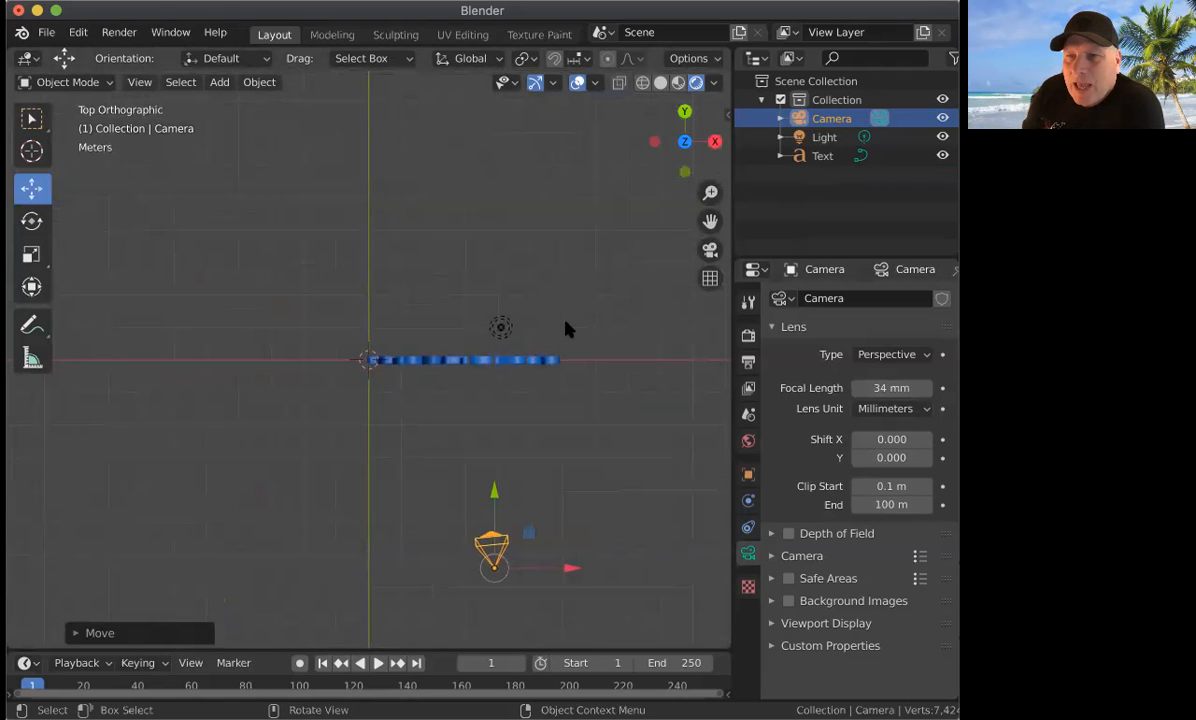
{"action": "left_click", "coordinate": [500, 327]}
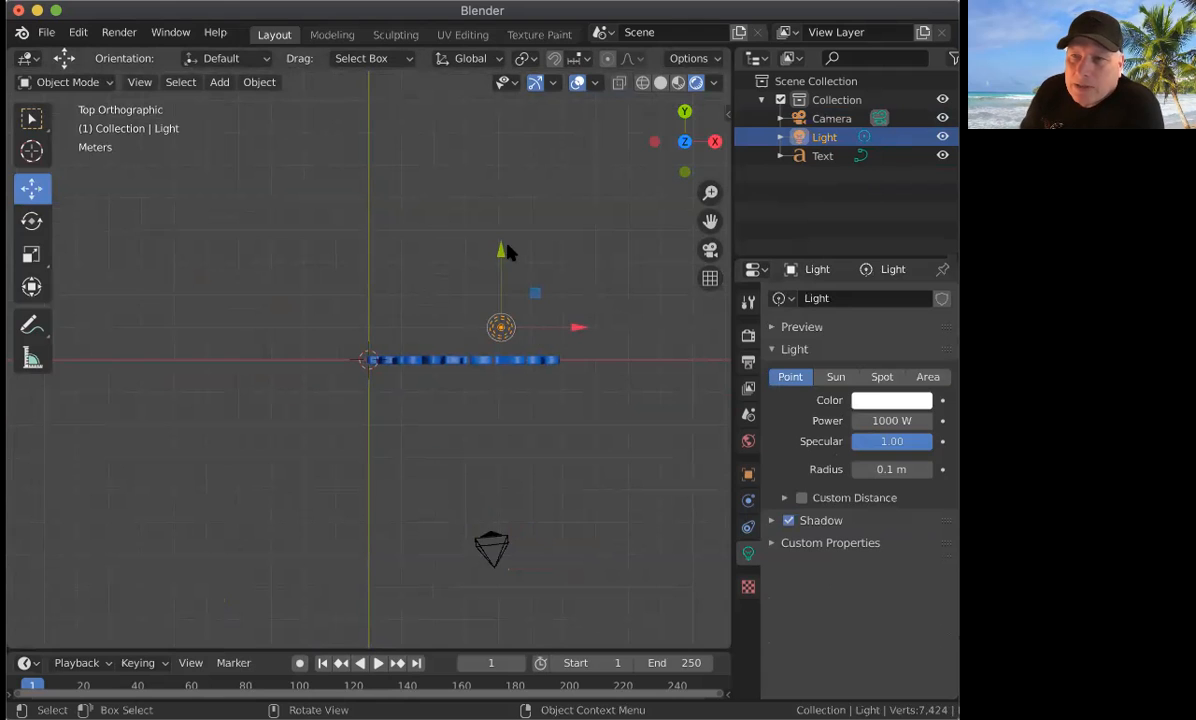
{"action": "left_click_drag", "start_coordinate": [501, 252], "coordinate": [530, 431]}
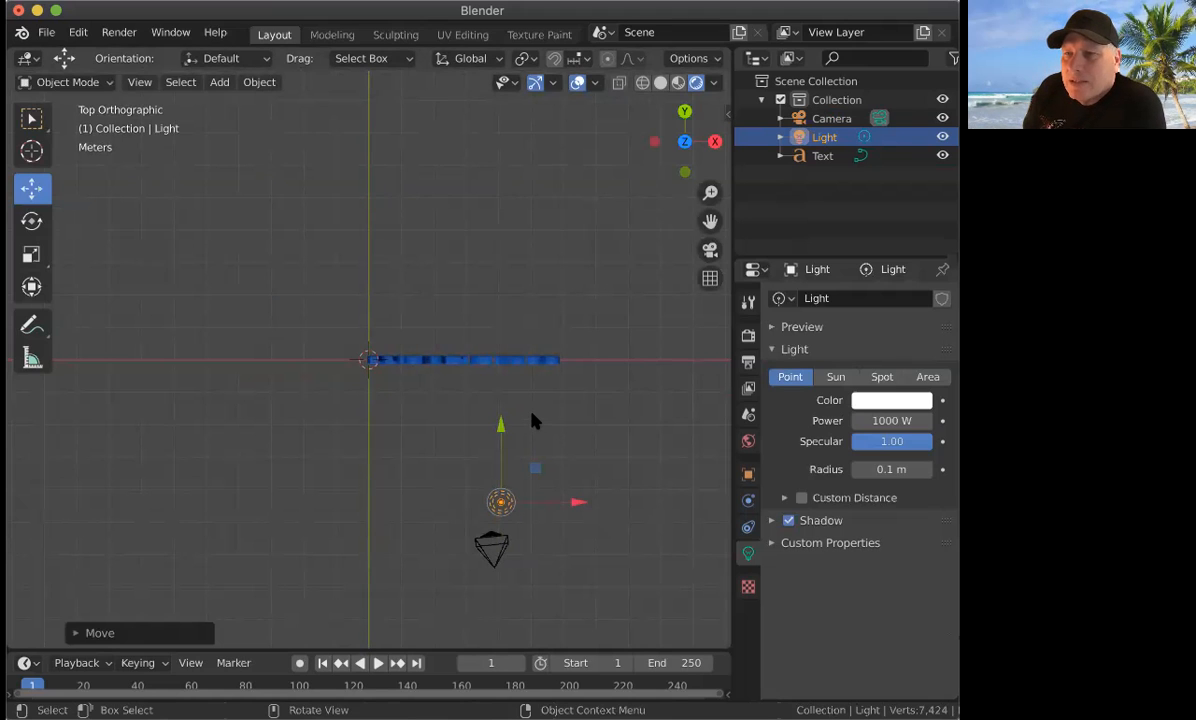
{"action": "left_click", "coordinate": [710, 250]}
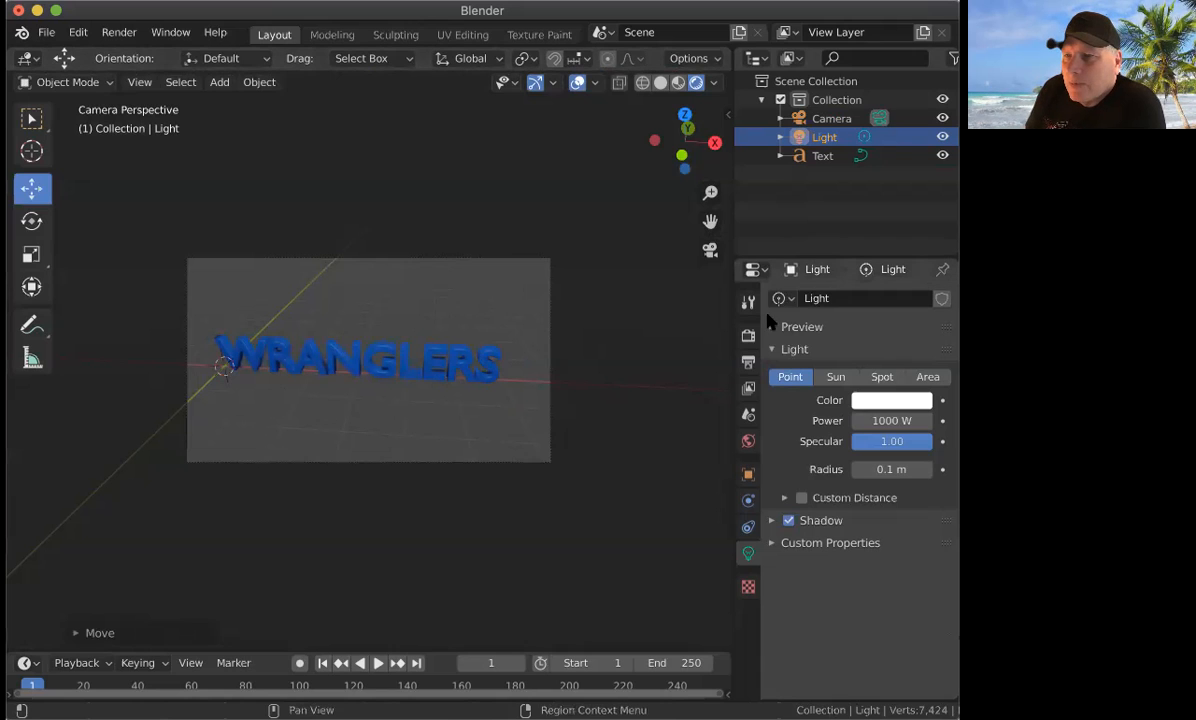
Step: Darken the world background color to pure black
{"action": "left_click", "coordinate": [748, 442]}
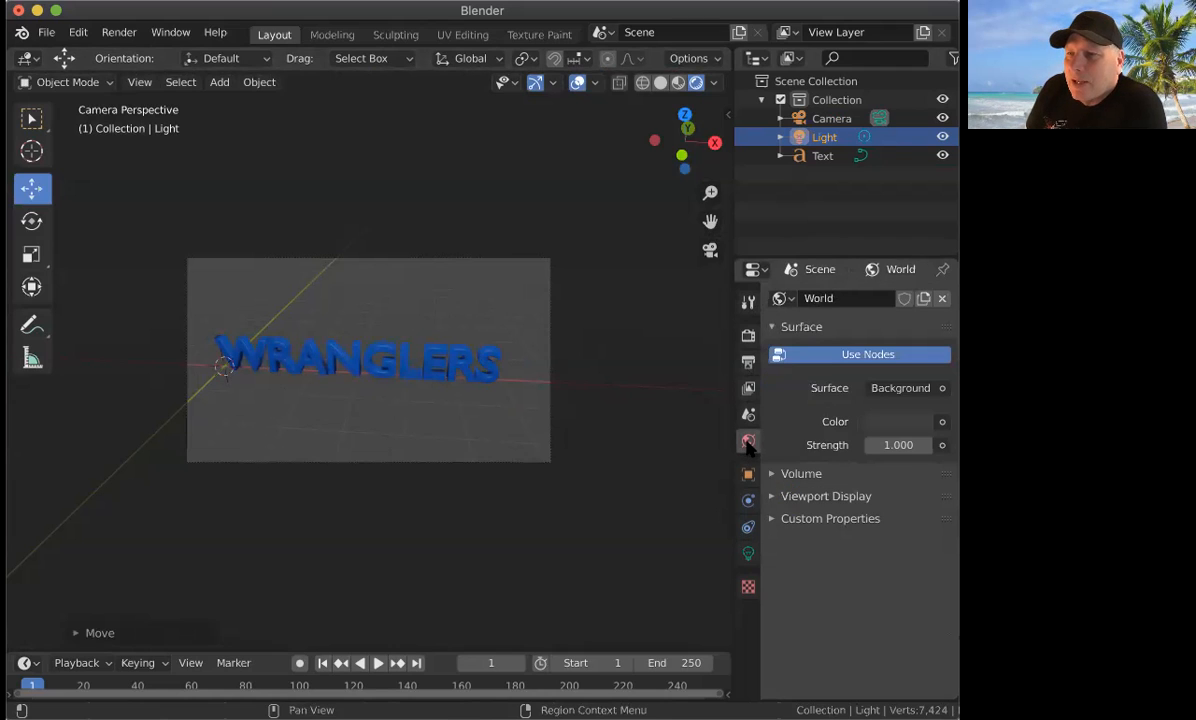
{"action": "left_click", "coordinate": [900, 422]}
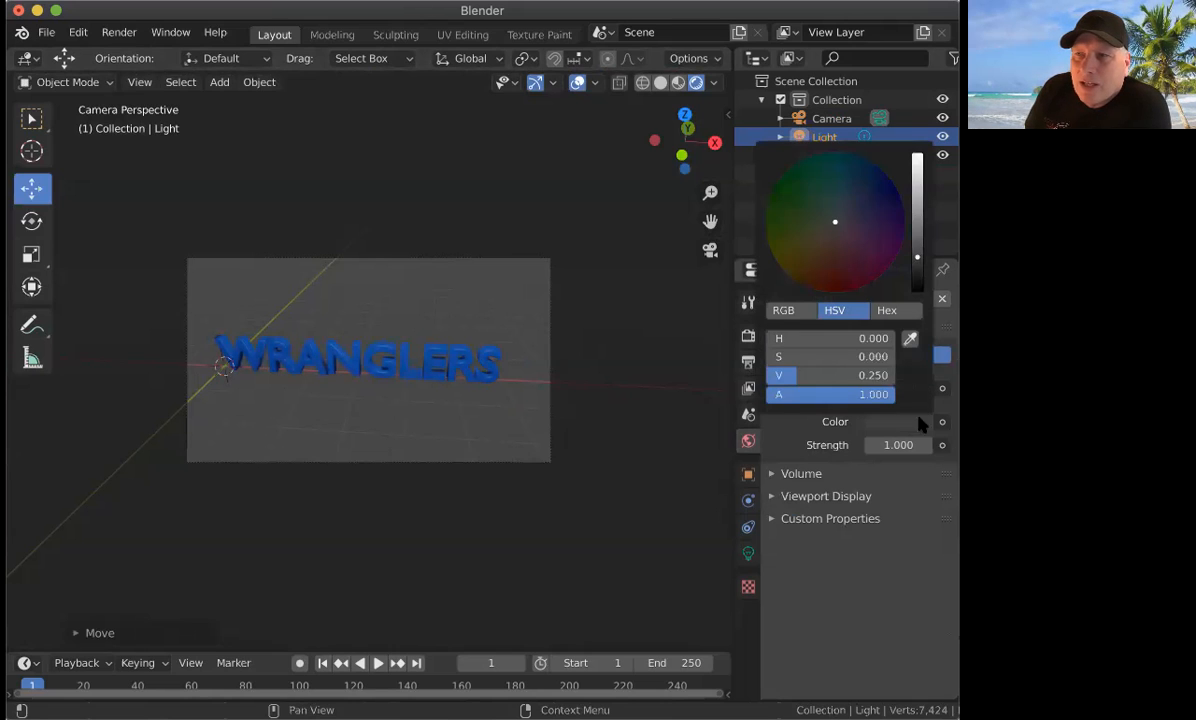
{"action": "left_click", "coordinate": [900, 422]}
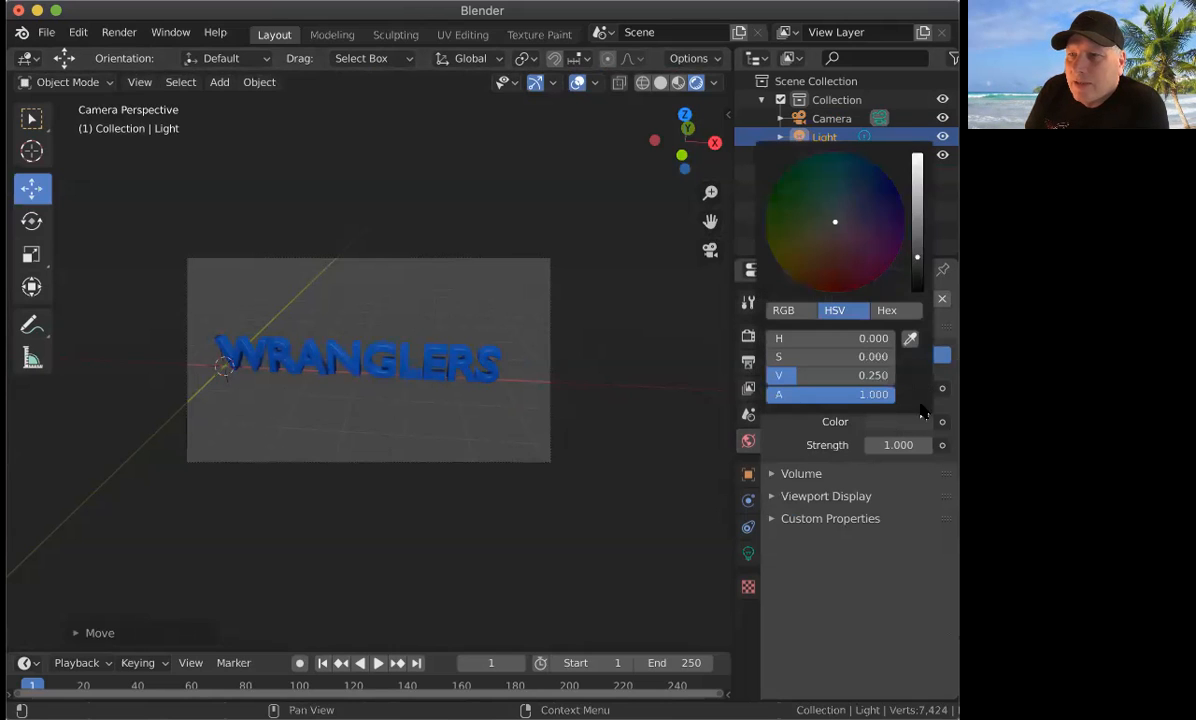
{"action": "left_click_drag", "start_coordinate": [918, 260], "coordinate": [917, 291]}
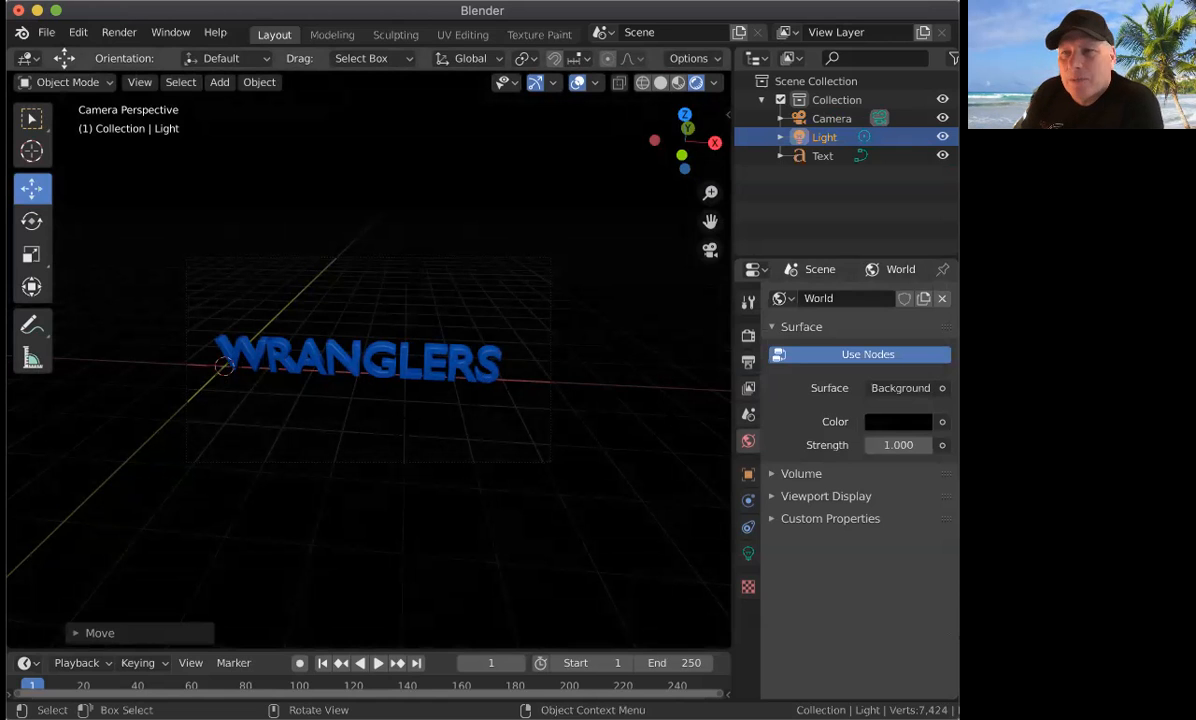
Step: Examine the scene's output settings and the available file formats for the rendered image
{"action": "left_click", "coordinate": [746, 362]}
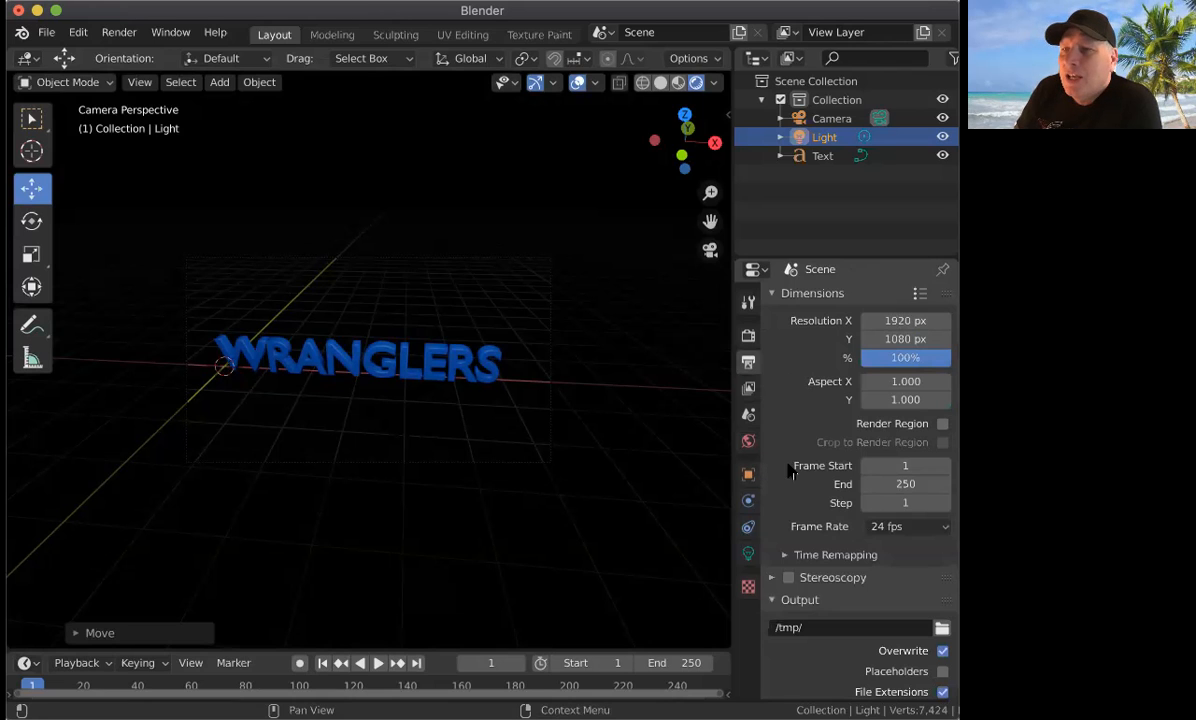
{"action": "scroll", "coordinate": [790, 472], "scroll_direction": "down", "scroll_amount": 5}
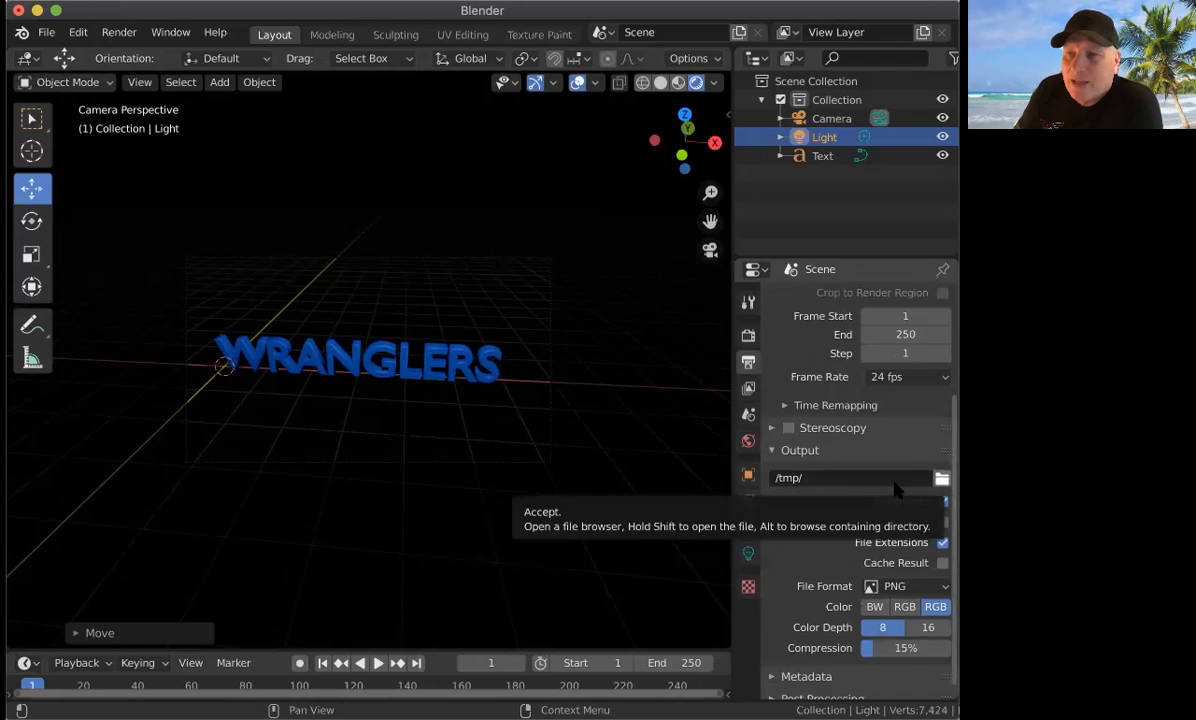
{"action": "scroll", "coordinate": [796, 503], "scroll_direction": "down", "scroll_amount": 1}
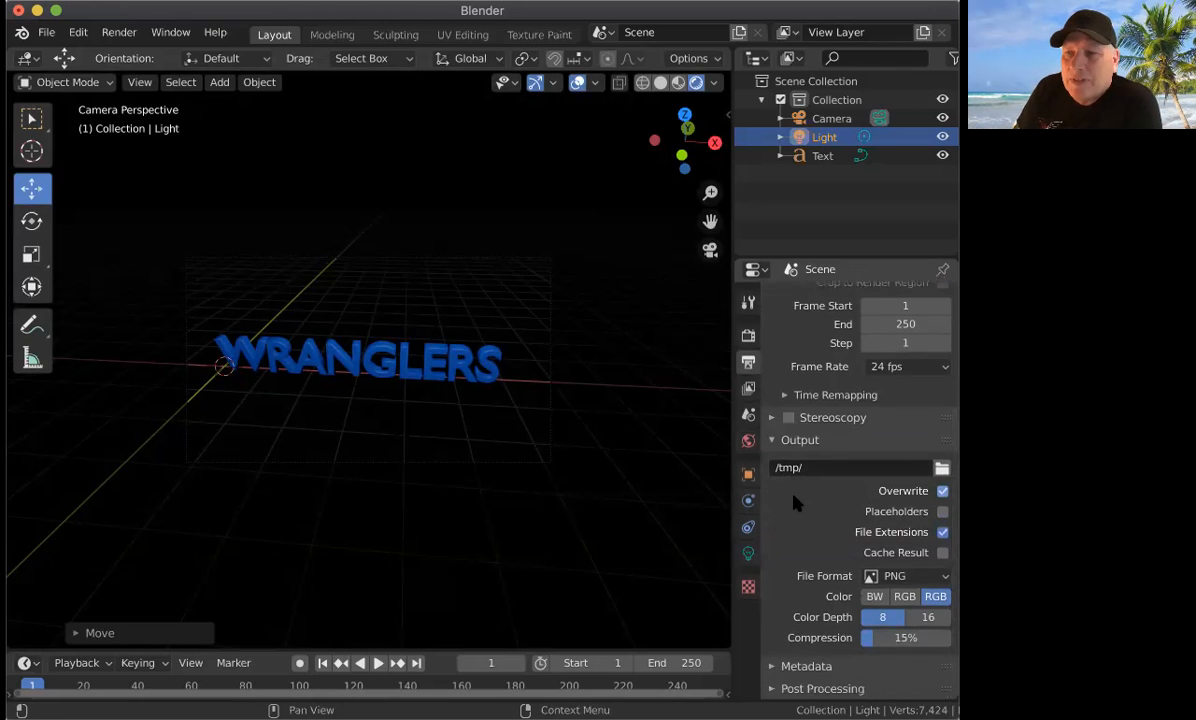
{"action": "left_click", "coordinate": [913, 577]}
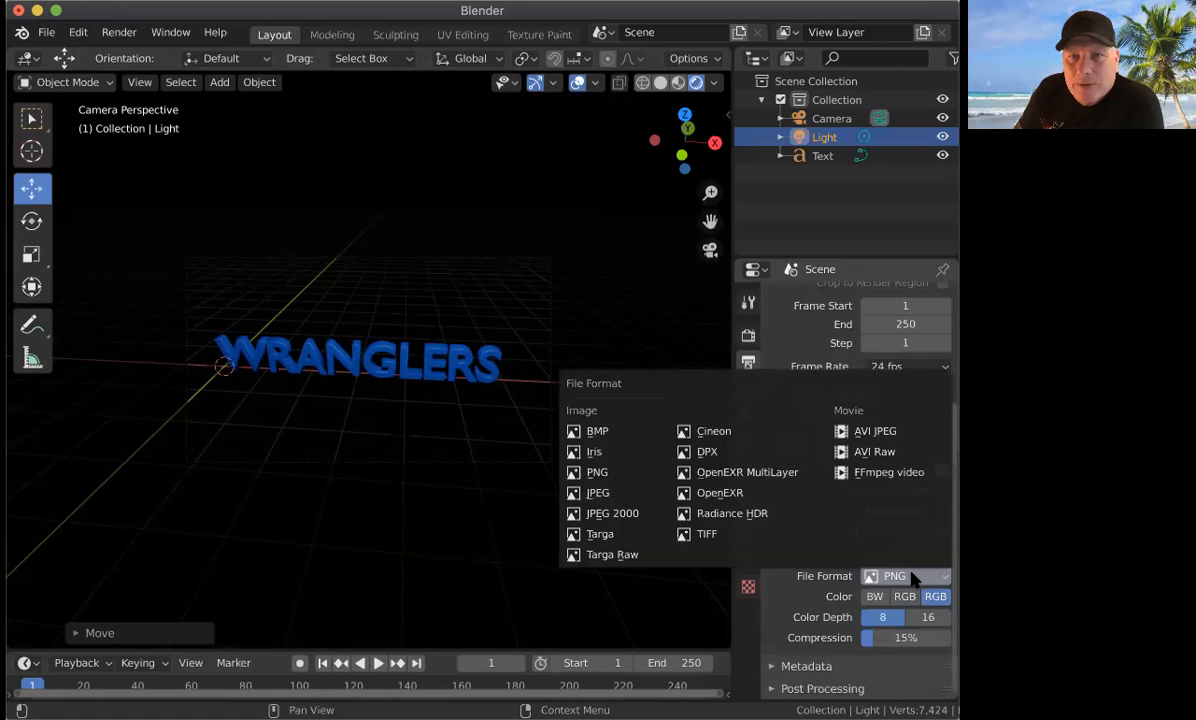
{"action": "left_click", "coordinate": [914, 579]}
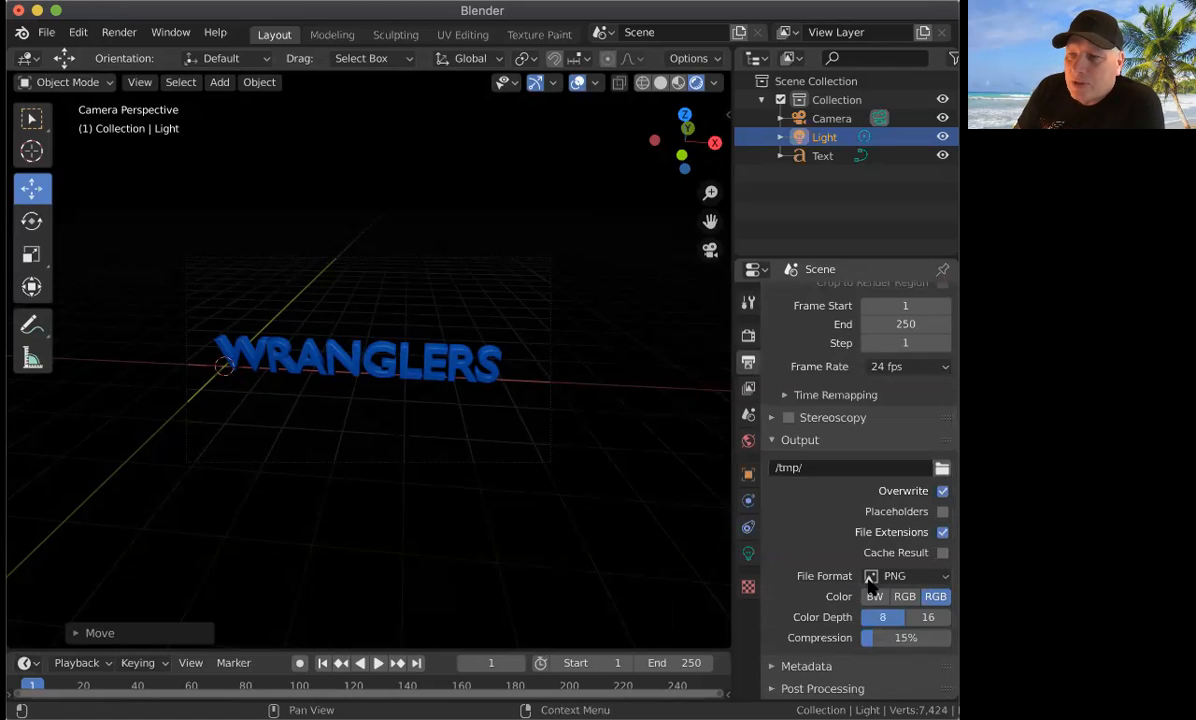
Step: Set the render output resolution to 1280 px wide (X) by 720 px high (Y)
{"action": "scroll", "coordinate": [808, 570], "scroll_direction": "up", "scroll_amount": 2}
{"action": "scroll", "coordinate": [812, 568], "scroll_direction": "up", "scroll_amount": 2}
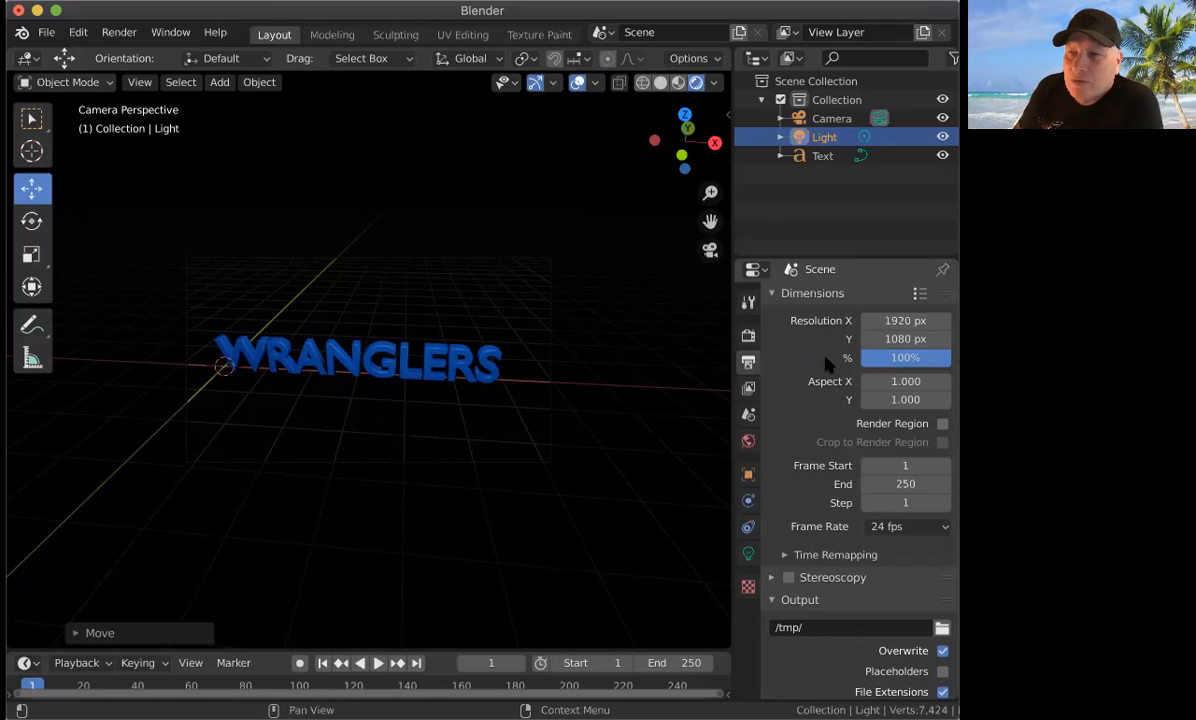
{"action": "left_click", "coordinate": [890, 321]}
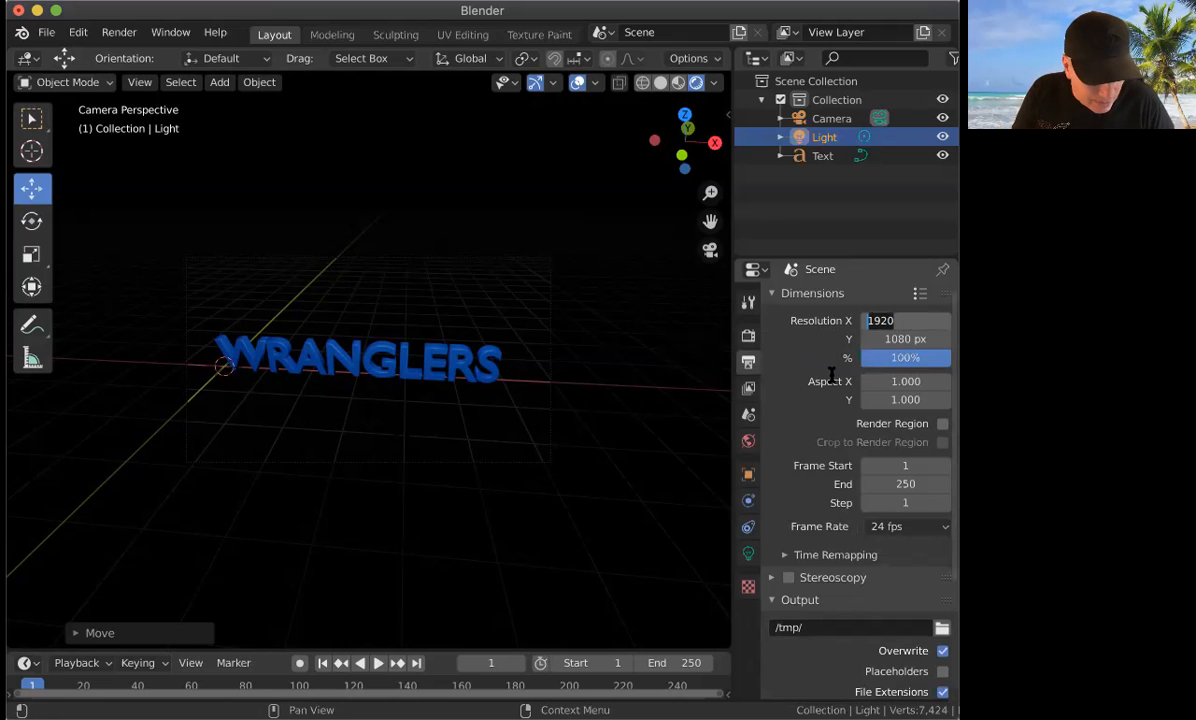
{"action": "type", "text": "1280"}
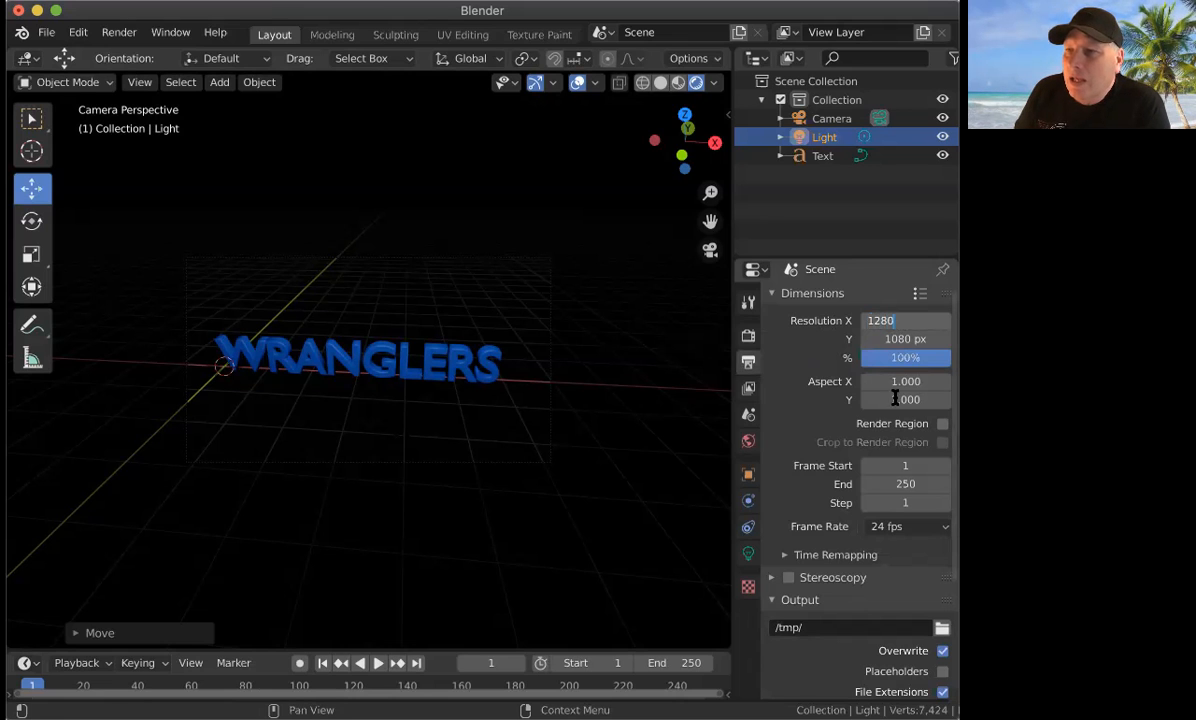
{"action": "key", "text": "Return"}
{"action": "left_click", "coordinate": [868, 338]}
{"action": "type", "text": "720"}
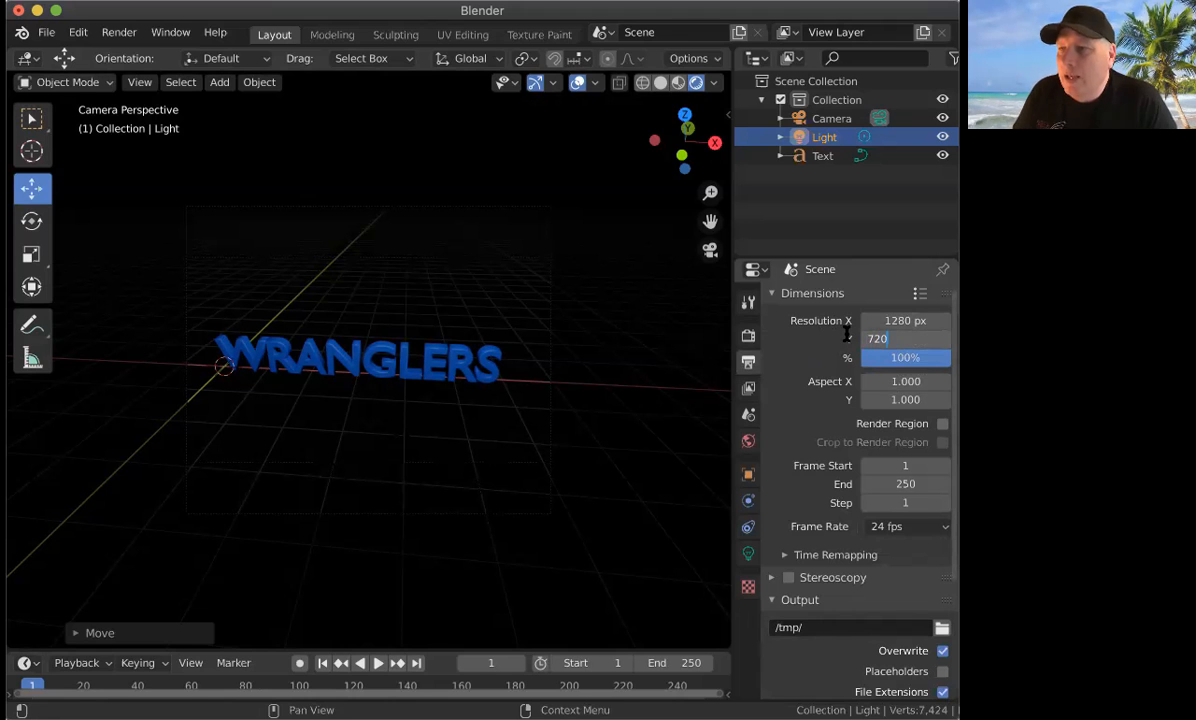
{"action": "key", "text": "Return"}
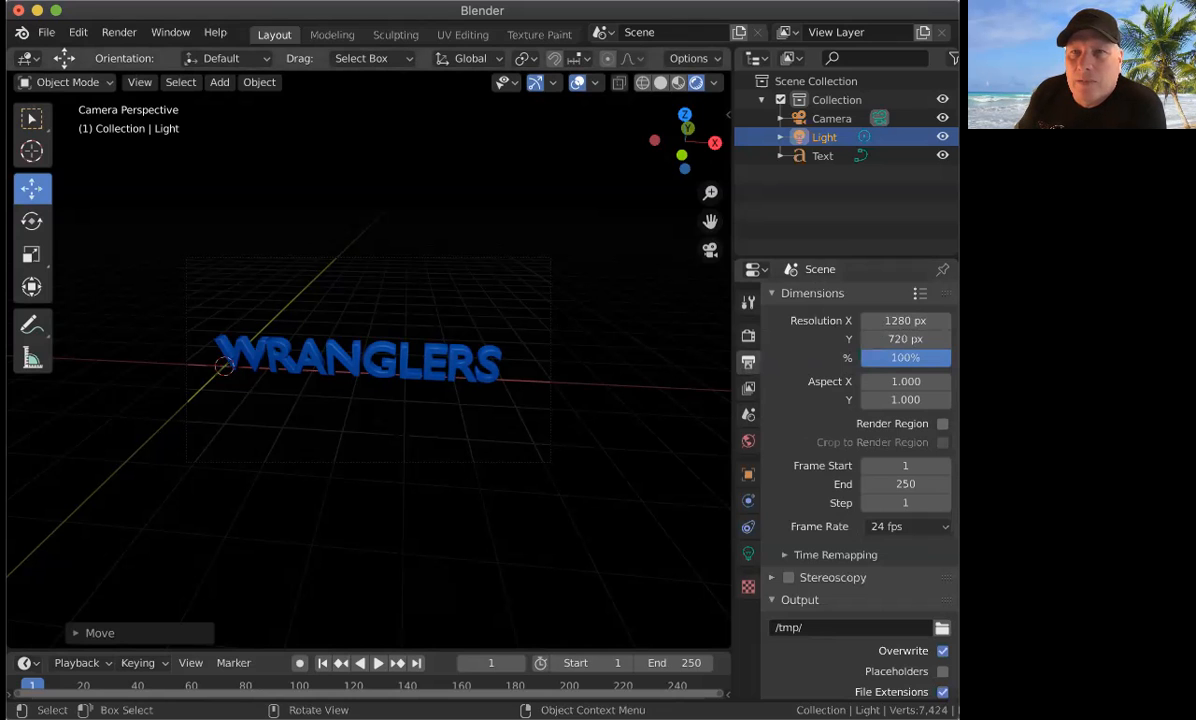
Step: Render the WRANGLERS scene from the camera as a still image
{"action": "left_click", "coordinate": [117, 34]}
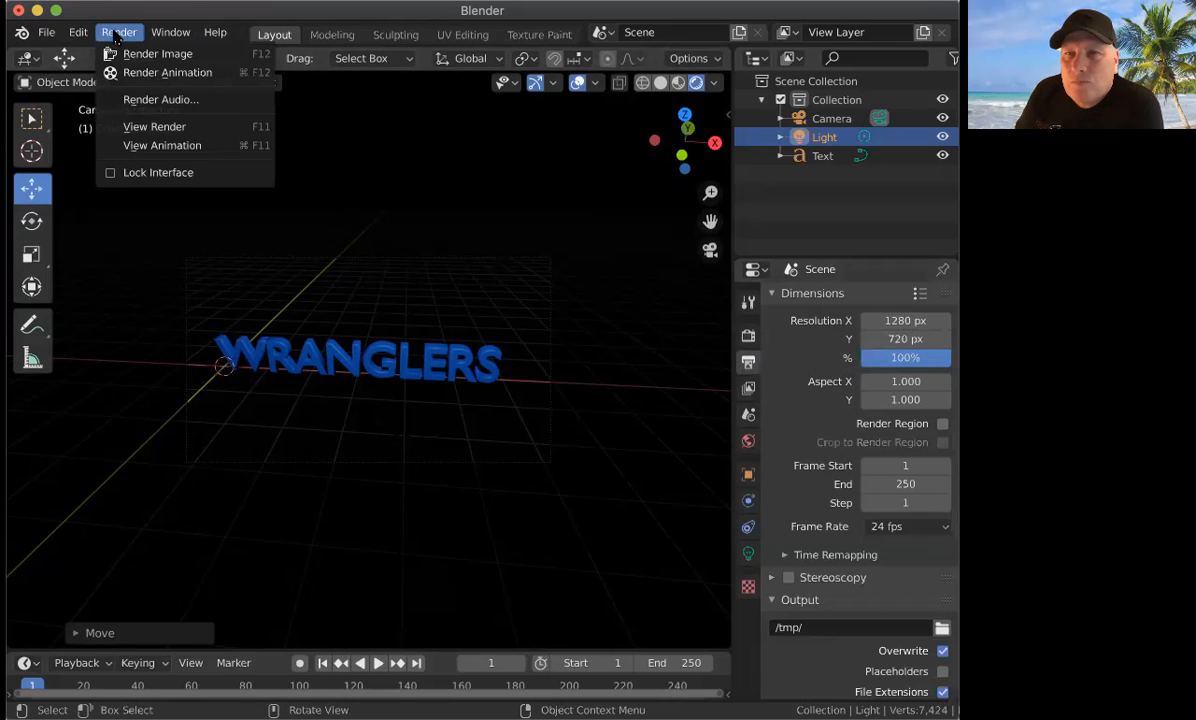
{"action": "left_click", "coordinate": [153, 55]}
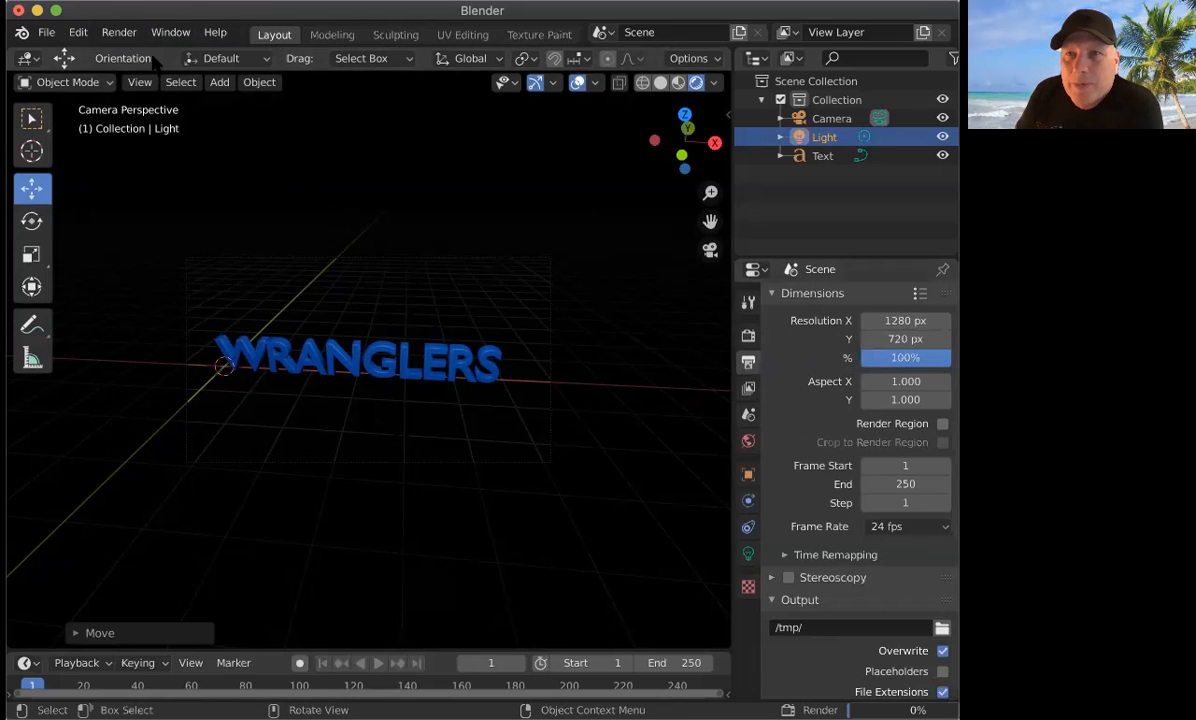